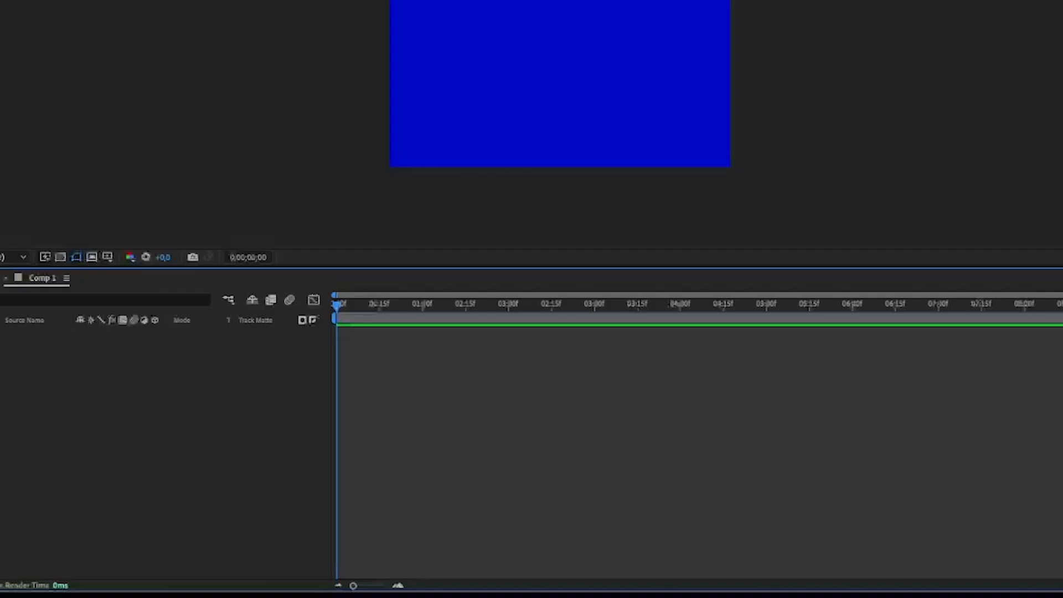
Add a new 1920 × 1080 px solid layer in light blue to the composition
right_click(48, 396)
mouse_move(111, 404)
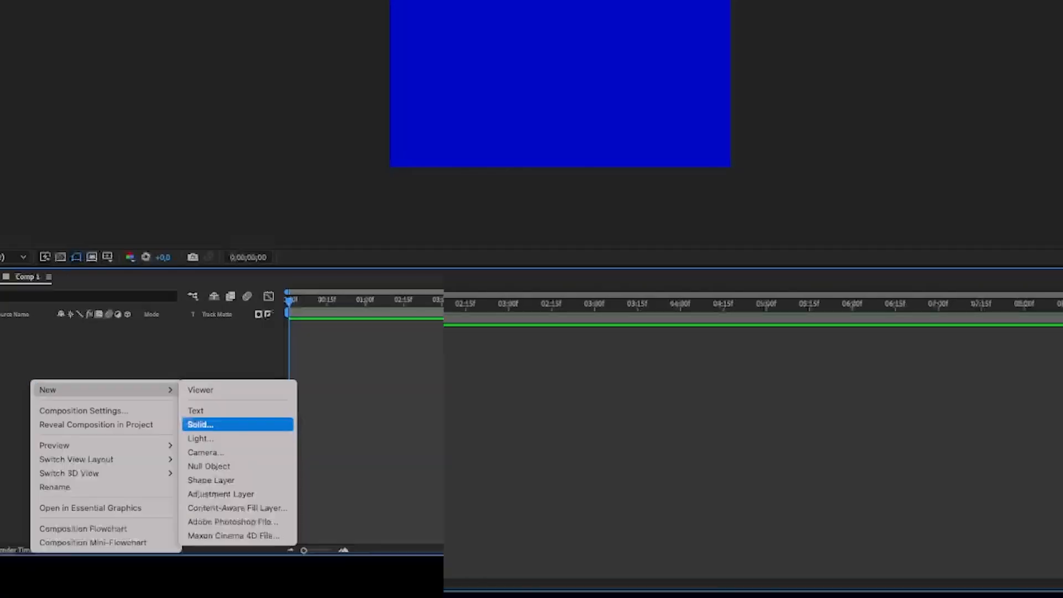
click(237, 425)
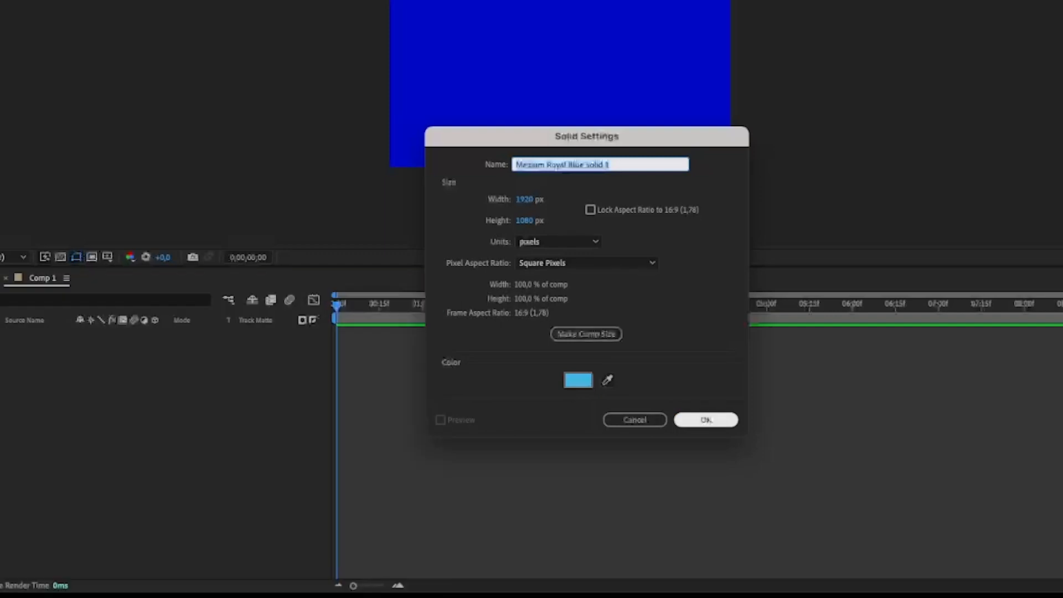
click(693, 419)
key(super+shift+a)
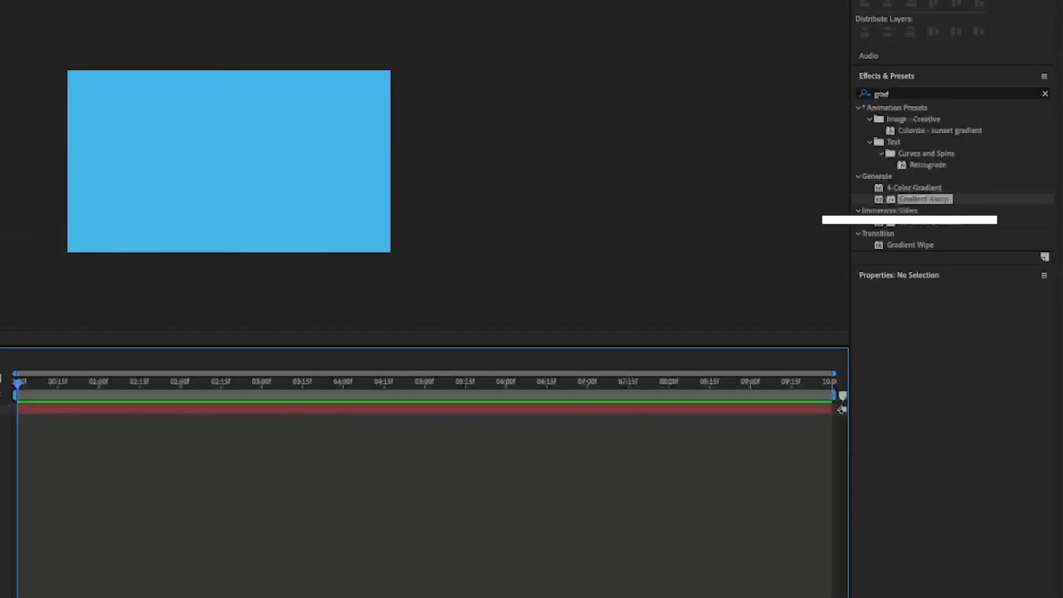
Apply the Gradient Ramp effect to the solid and set its start color to a saturated bright blue
drag(923, 199, 416, 408)
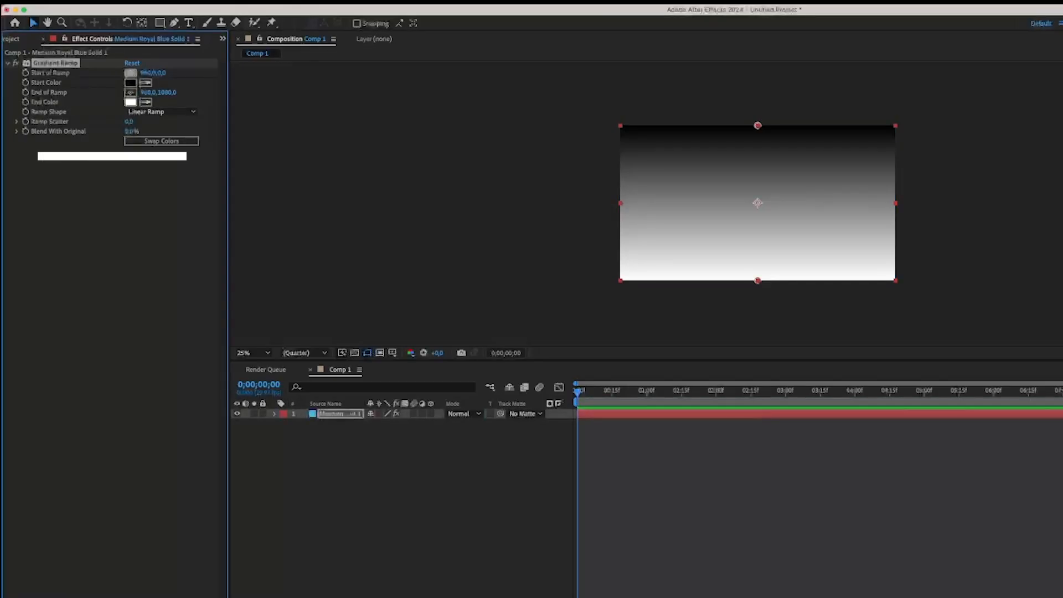
click(131, 83)
click(550, 214)
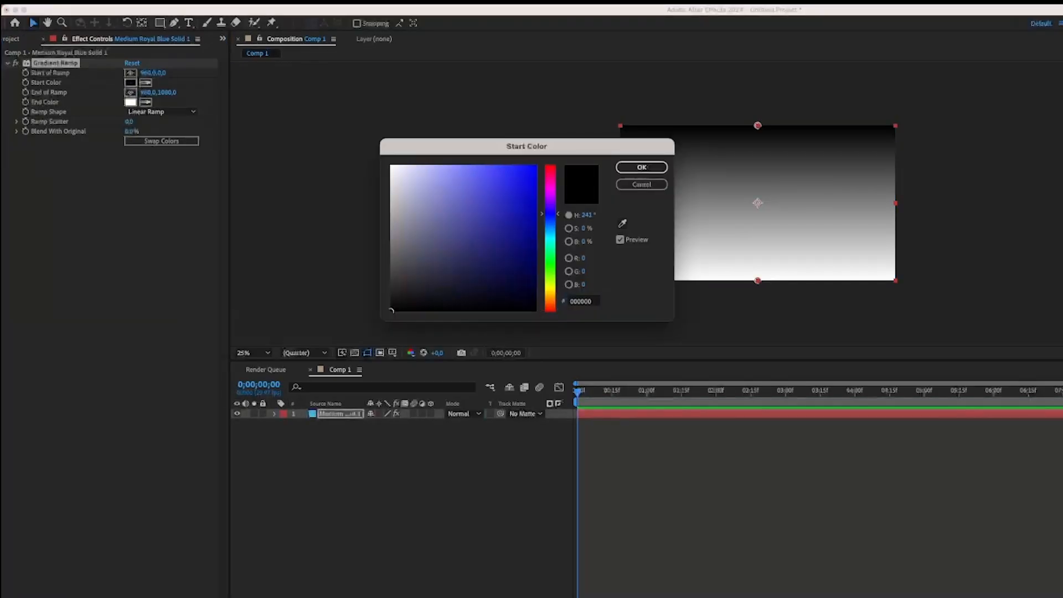
drag(531, 228, 536, 236)
mouse_move(535, 184)
mouse_down()
mouse_move(536, 209)
mouse_move(536, 175)
mouse_up()
key(Return)
Extend the gradient's End of Ramp to about 960, 2983 so the blue fades more softly
drag(166, 92, 1052, 92)
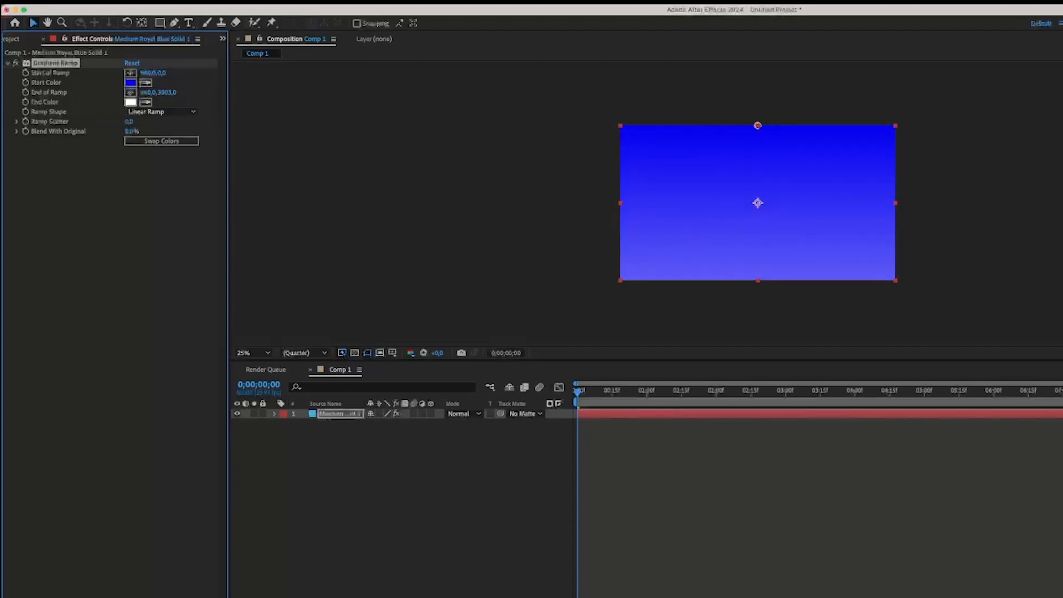
drag(166, 92, 155, 93)
key(period)
key(period)
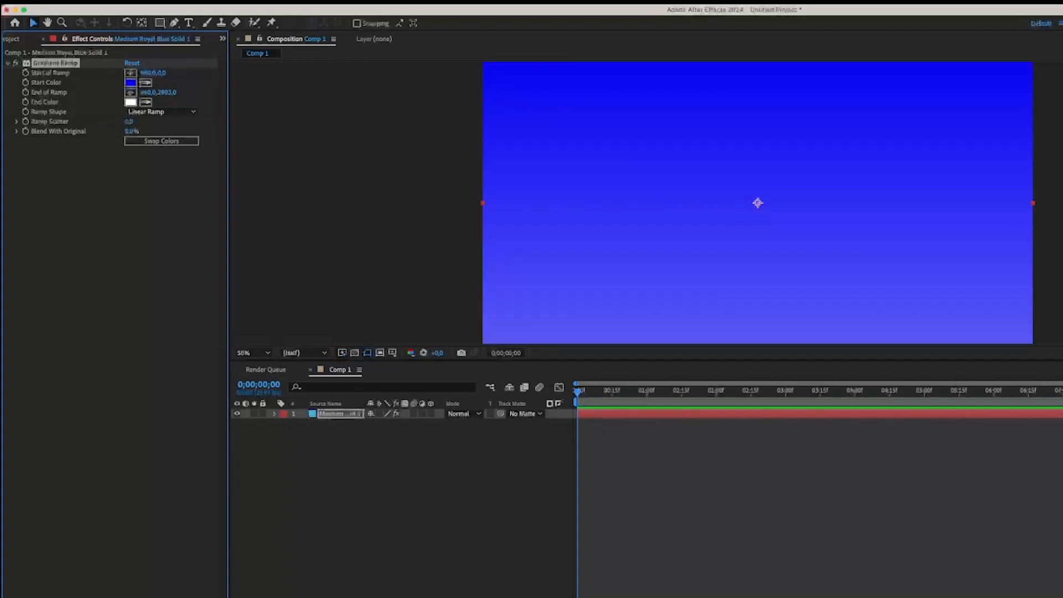
key(comma)
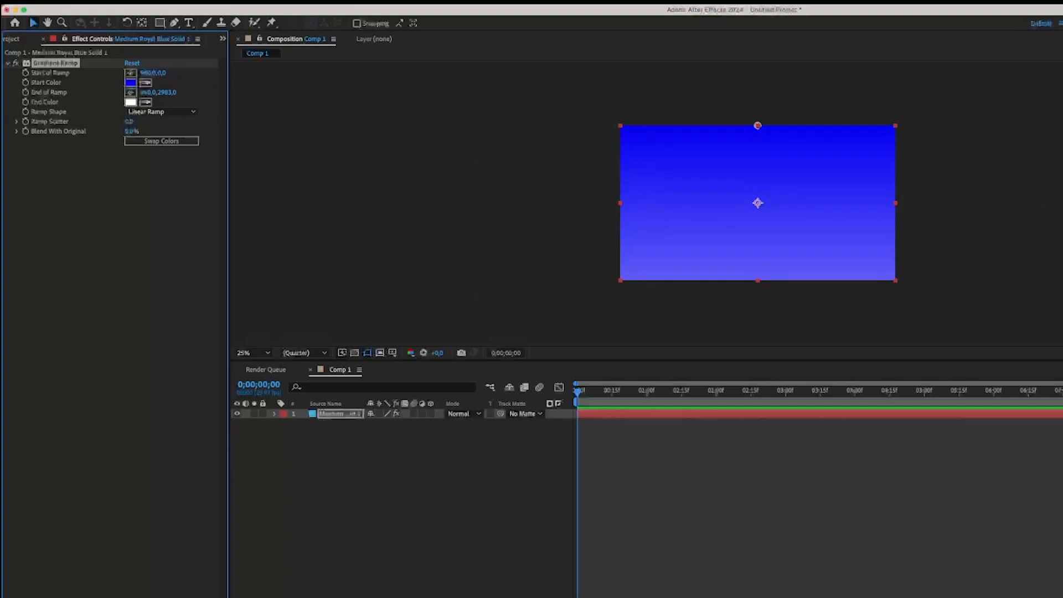
Find the Grid effect and apply it to the solid layer
click(907, 145)
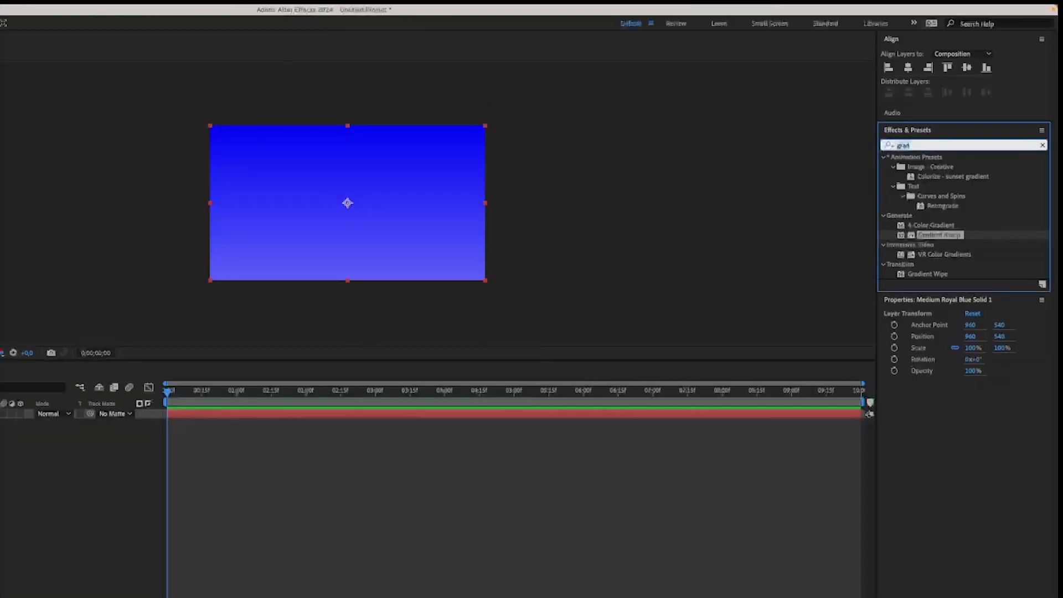
text(grid)
click(914, 244)
double_click(914, 244)
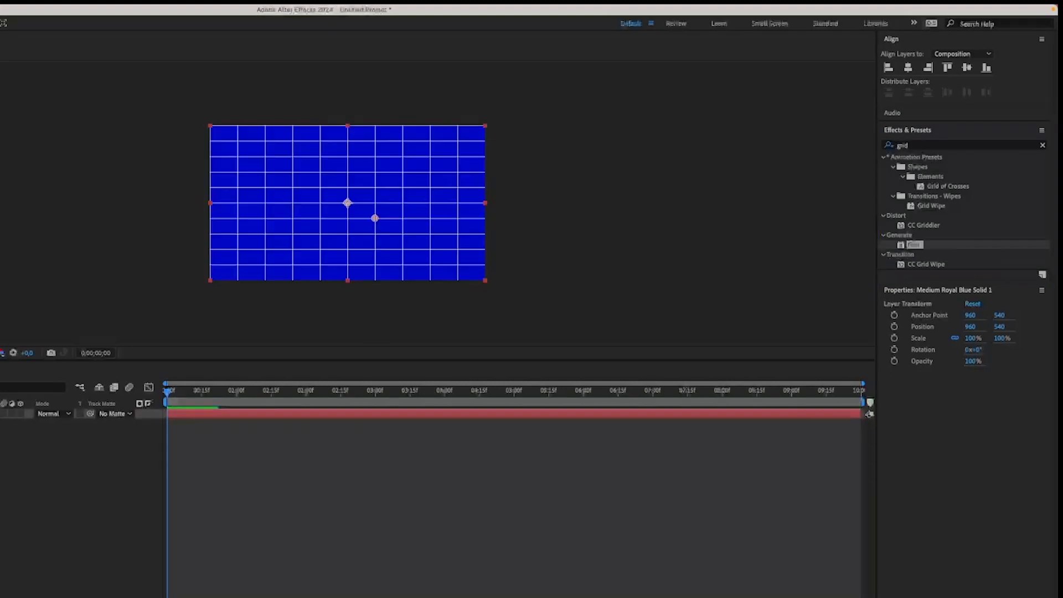
Set the grid's blending mode to Screen, shift its anchor to about 1036, 551 and lower its opacity
click(172, 229)
click(172, 321)
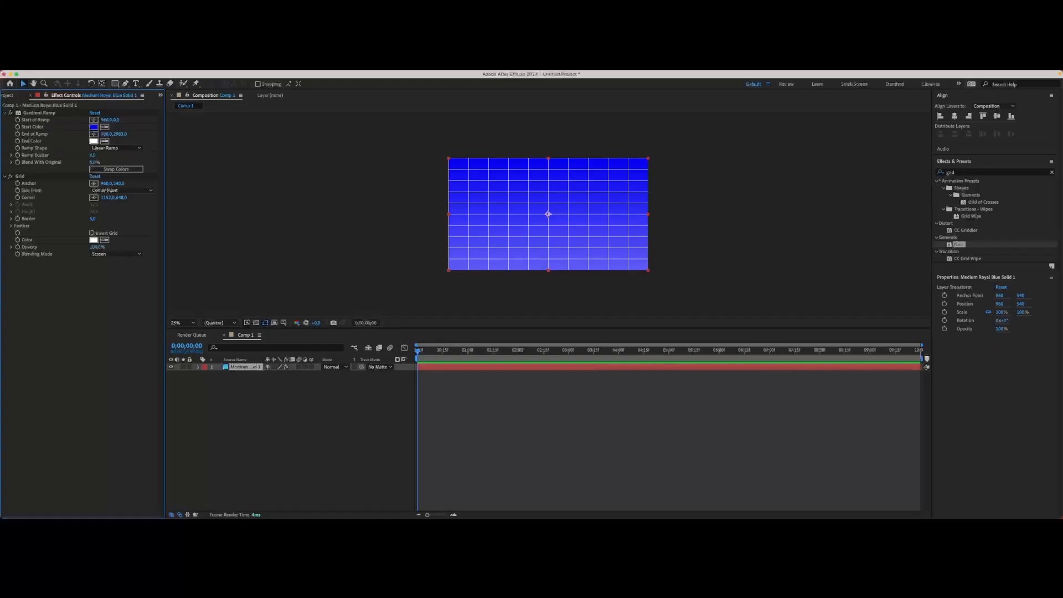
drag(106, 184, 112, 216)
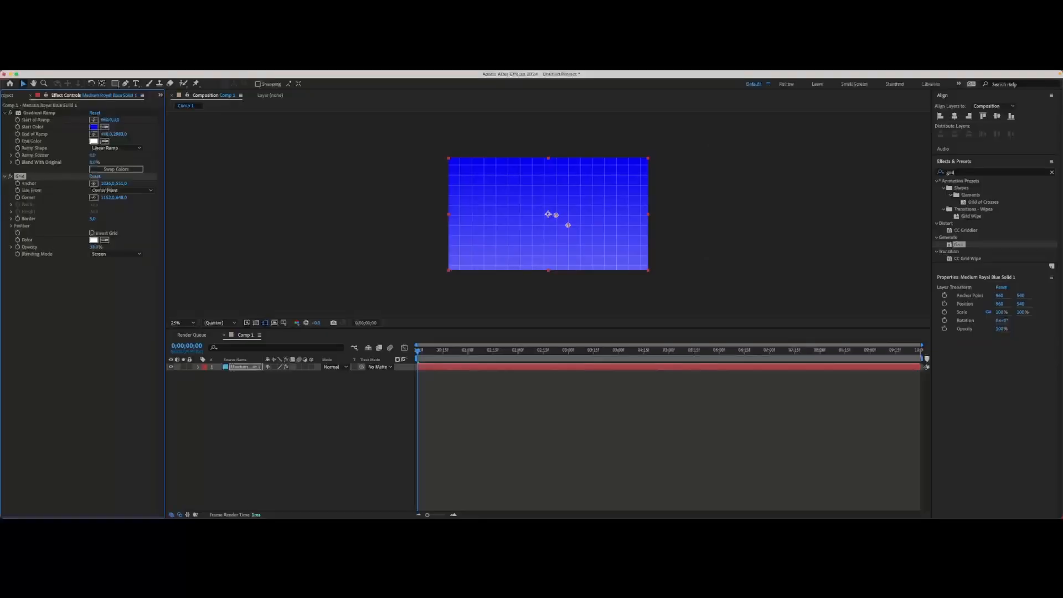
Draw a white circle on a new shape layer in the upper middle of the composition
key(super+shift+a)
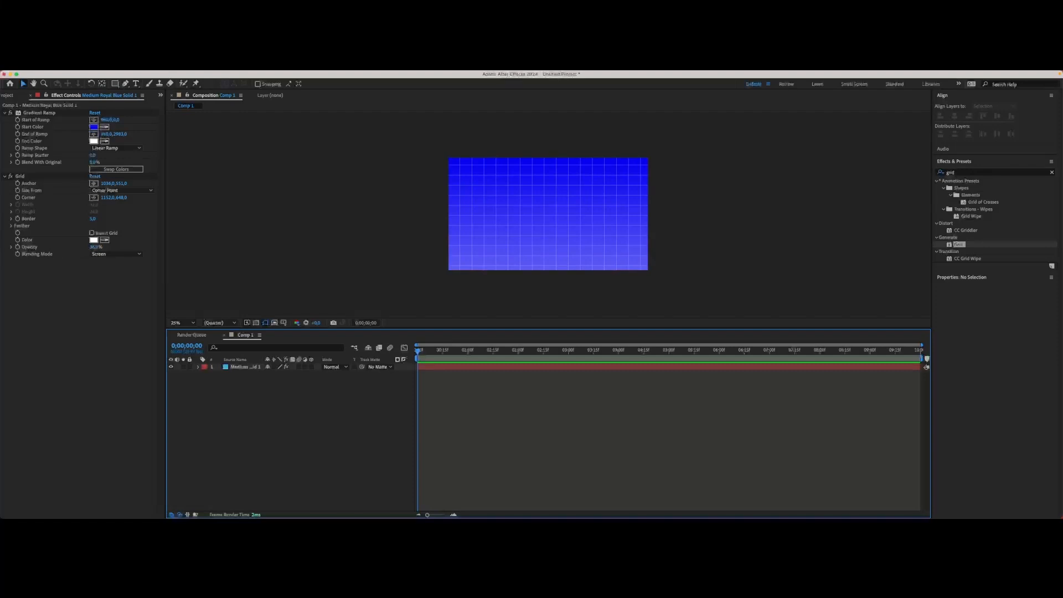
key(q)
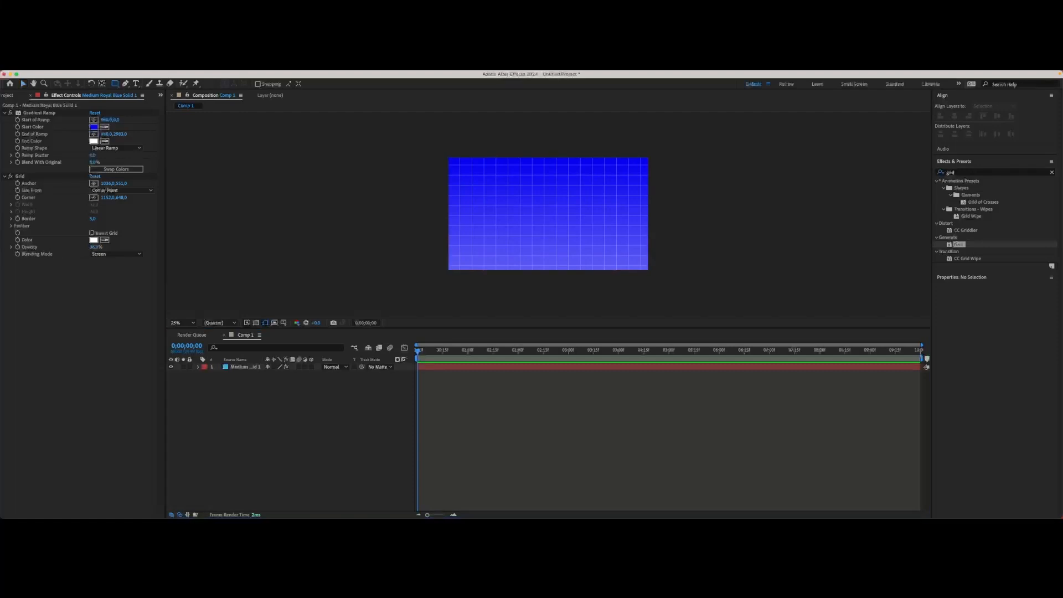
key(period)
mouse_move(532, 154)
mouse_down()
mouse_move(578, 206)
mouse_move(593, 200)
mouse_move(591, 212)
mouse_up()
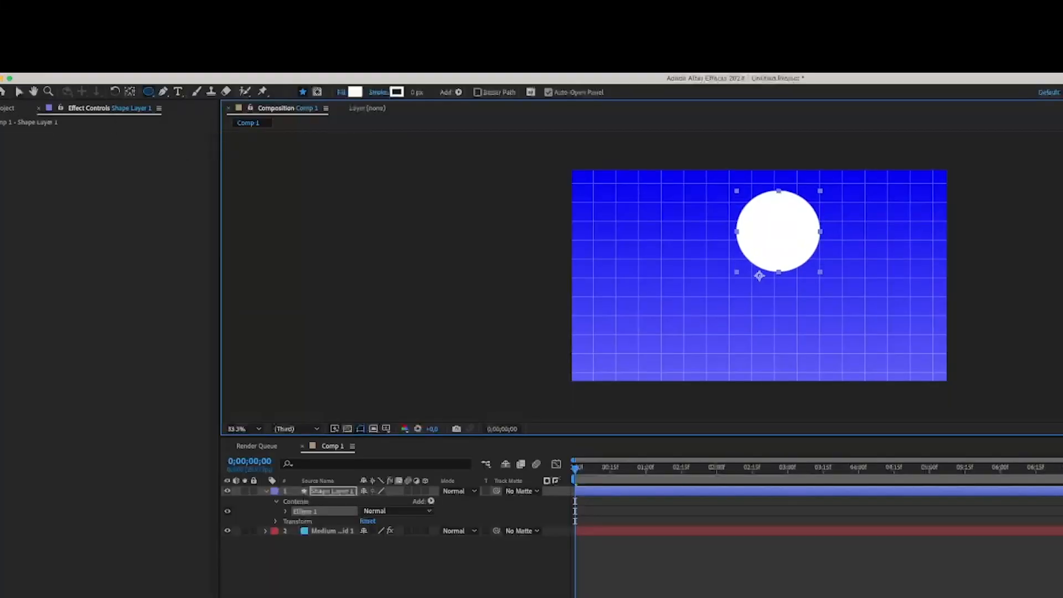
drag(820, 272, 821, 270)
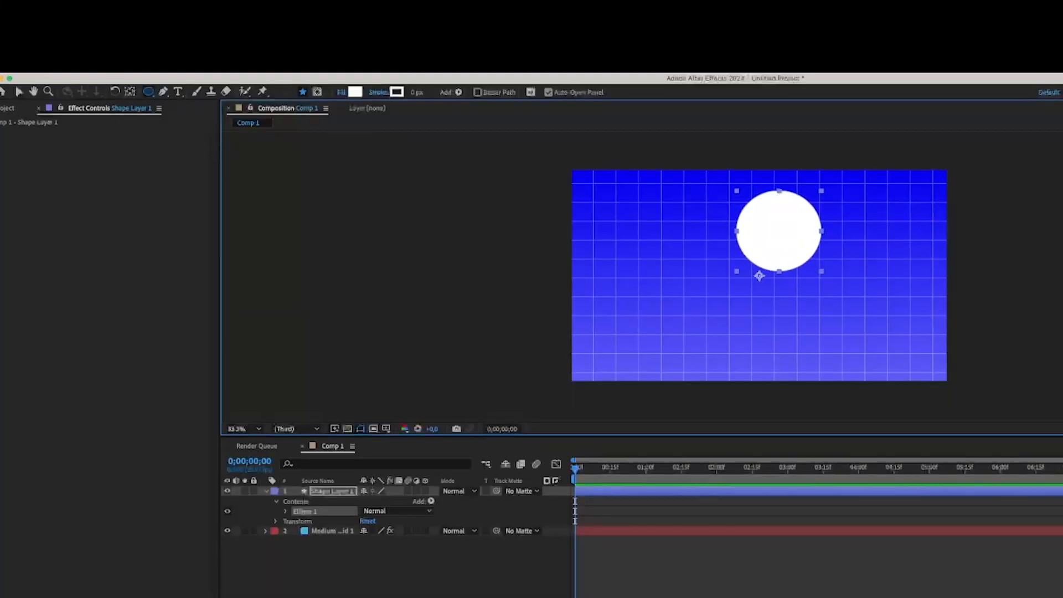
key(v)
drag(548, 213, 546, 182)
key(super+shift+a)
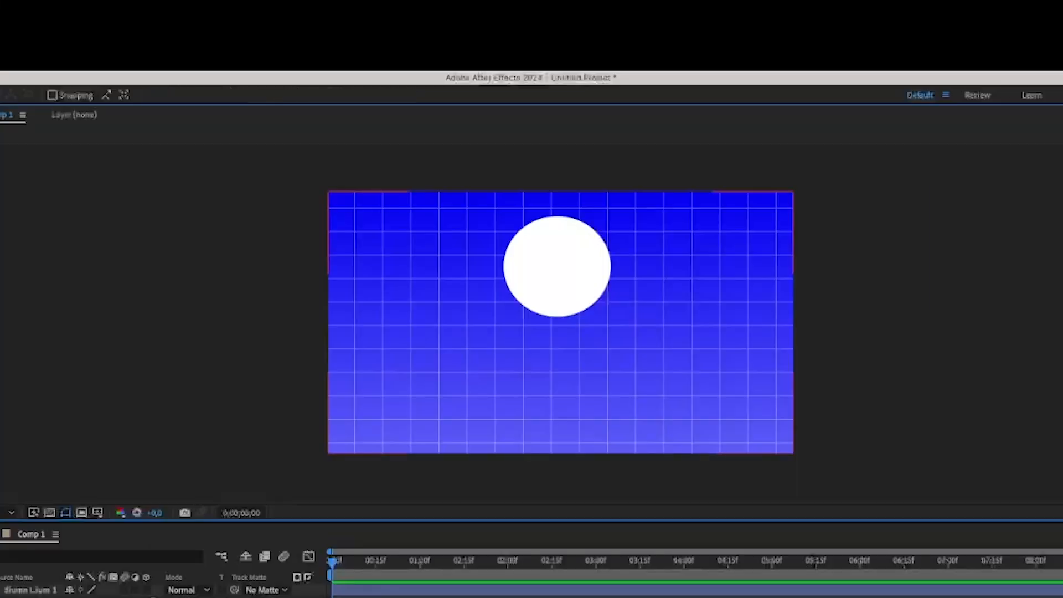
Set the circle's fill to None and give it a thick white stroke
click(547, 182)
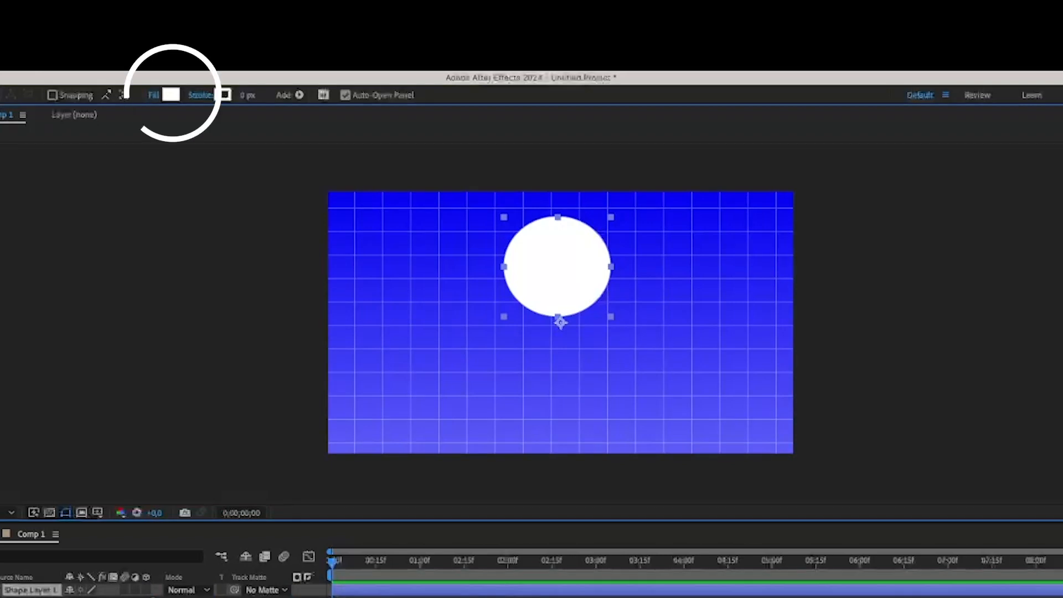
click(154, 94)
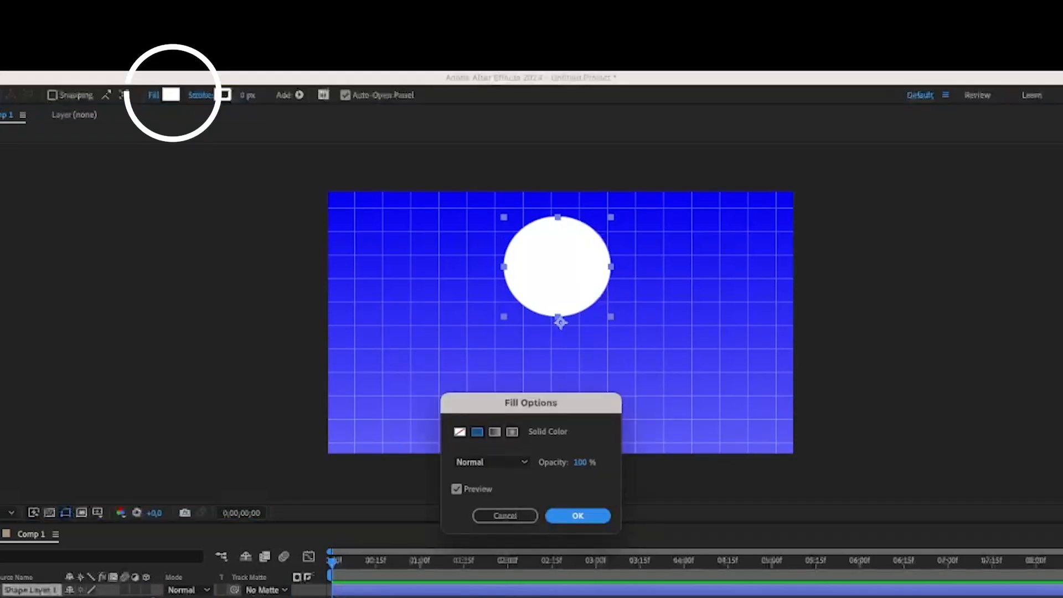
click(460, 431)
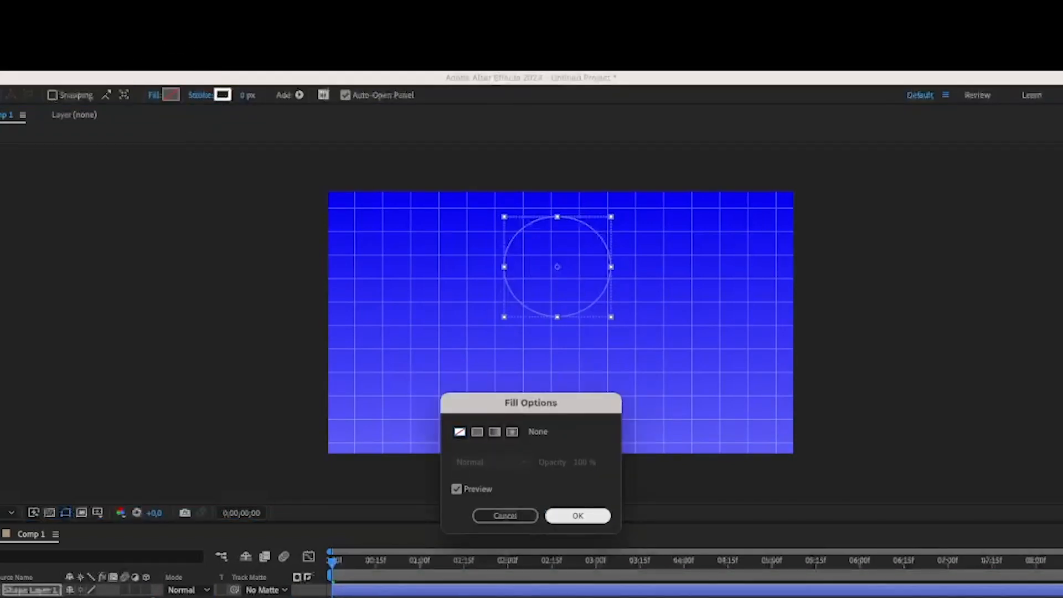
click(577, 516)
drag(243, 95, 254, 96)
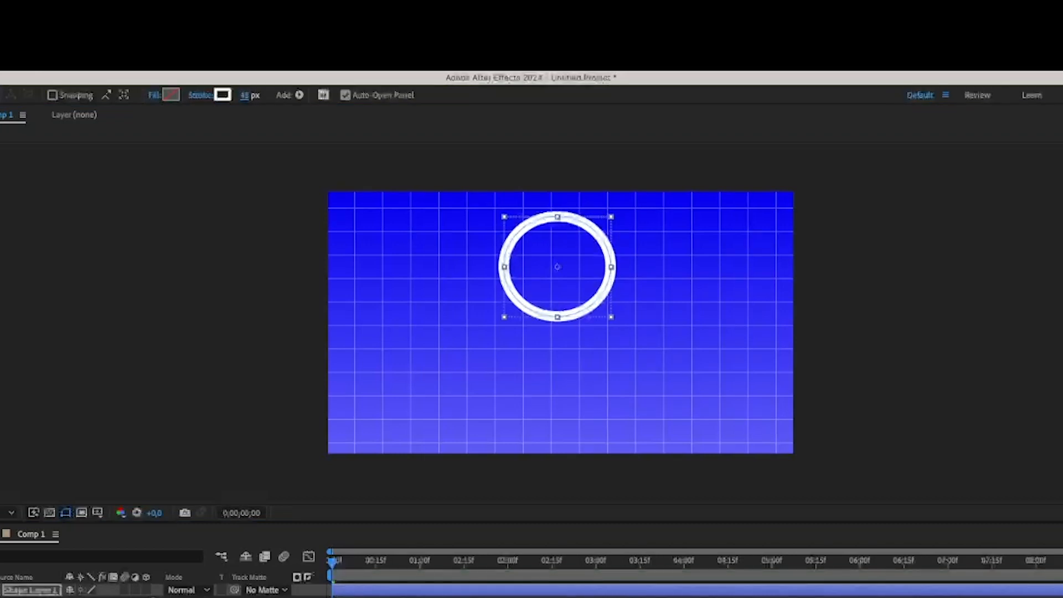
key(F2)
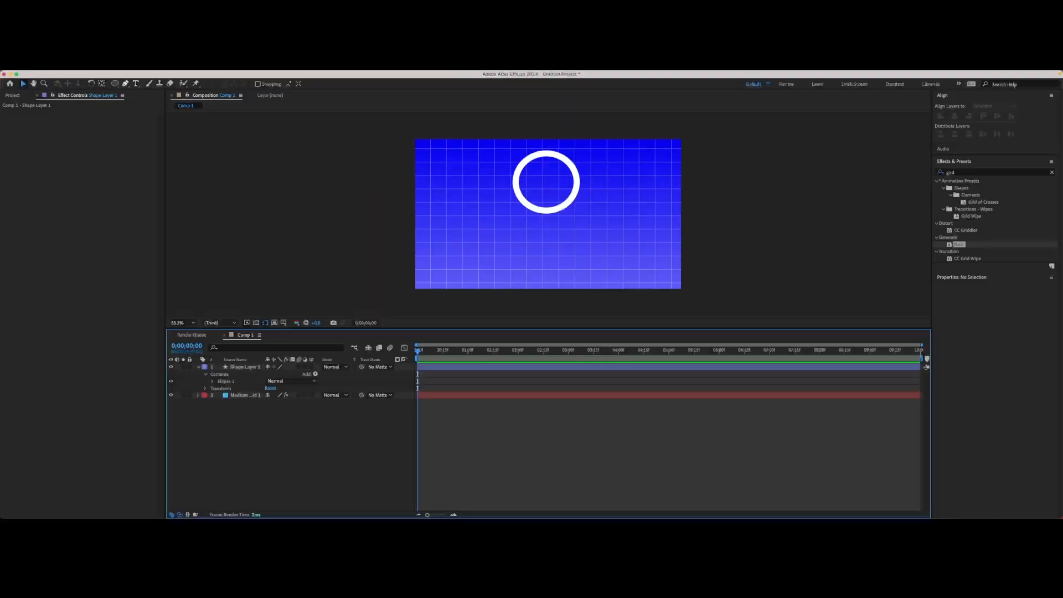
Draw an unfilled rounded rectangle about 1287 × 272 px with a white stroke below the circle and centre it horizontally
key(q)
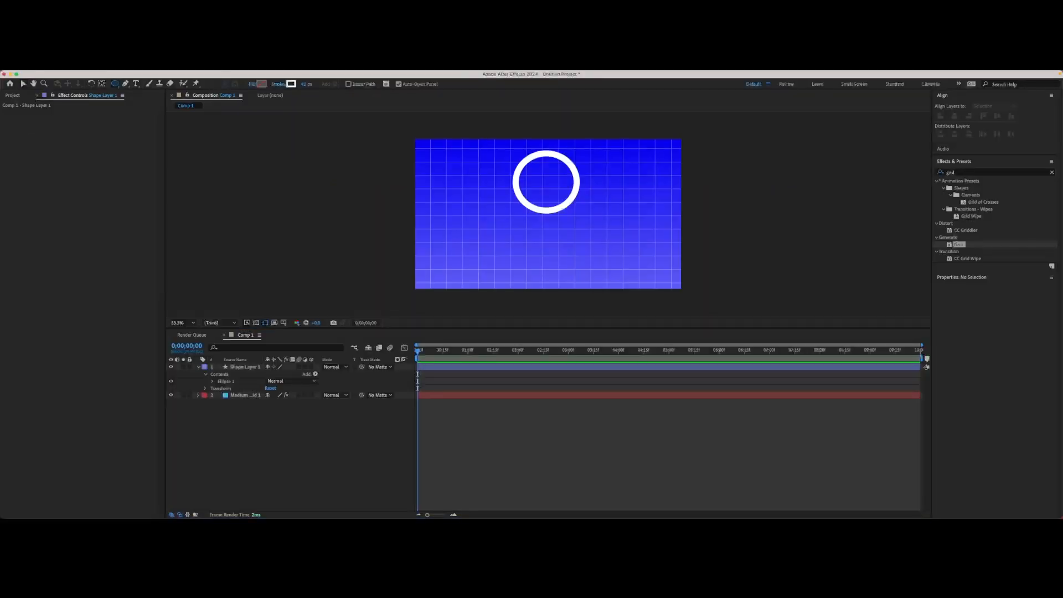
key(q)
drag(468, 232, 649, 273)
key(v)
drag(562, 236, 549, 233)
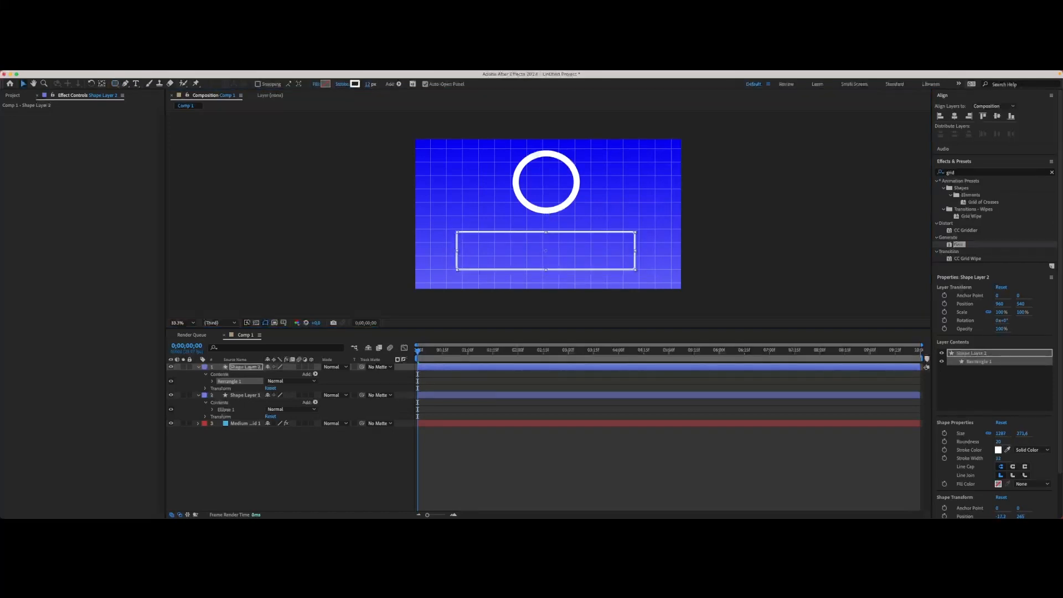
click(954, 116)
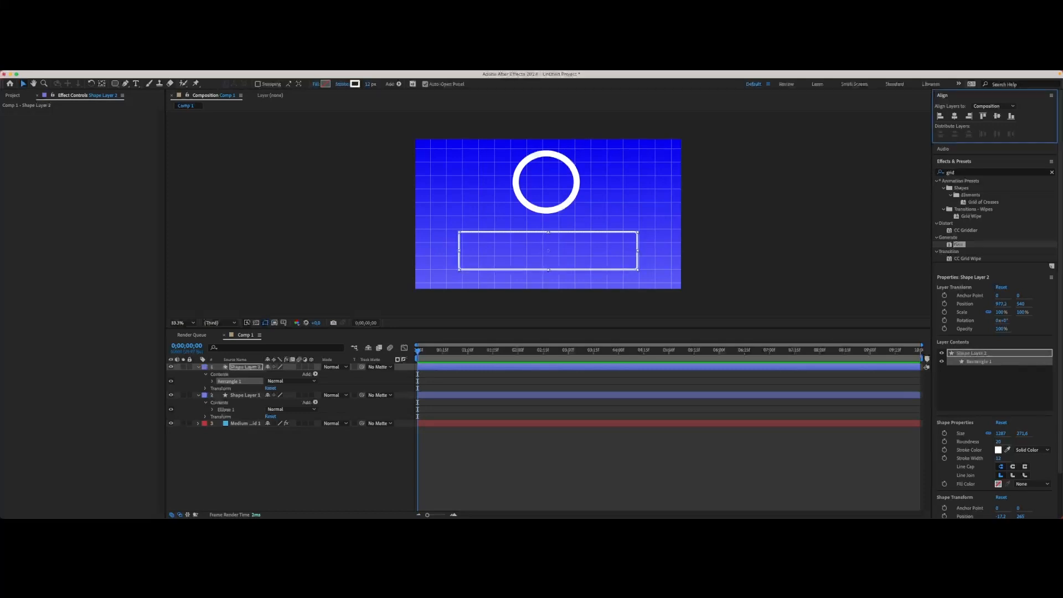
Import the winged banknote emoji PNG from the emoji folder and add it as the topmost layer
key(super+i)
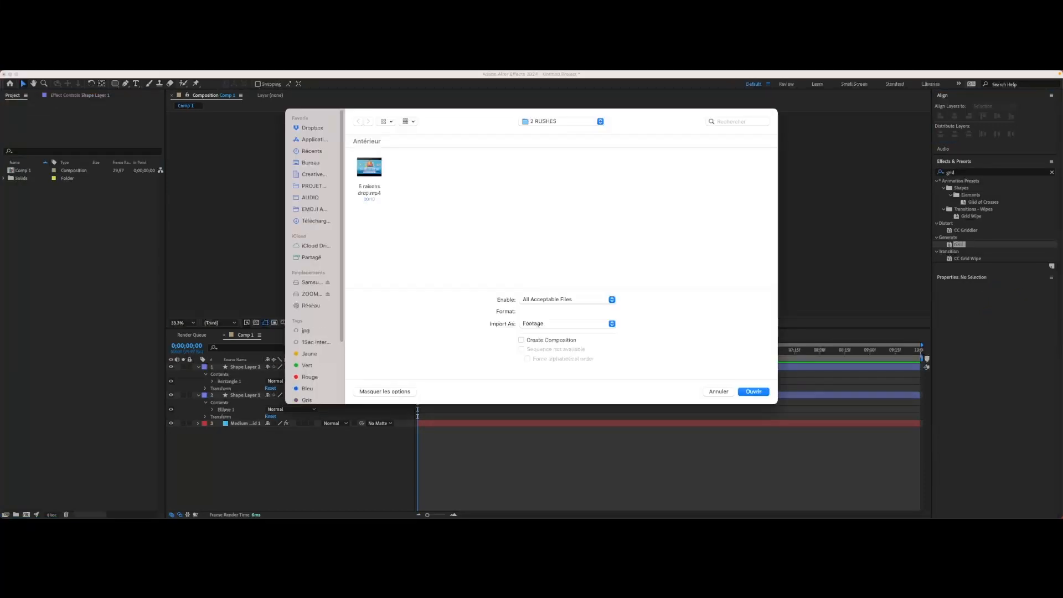
click(313, 209)
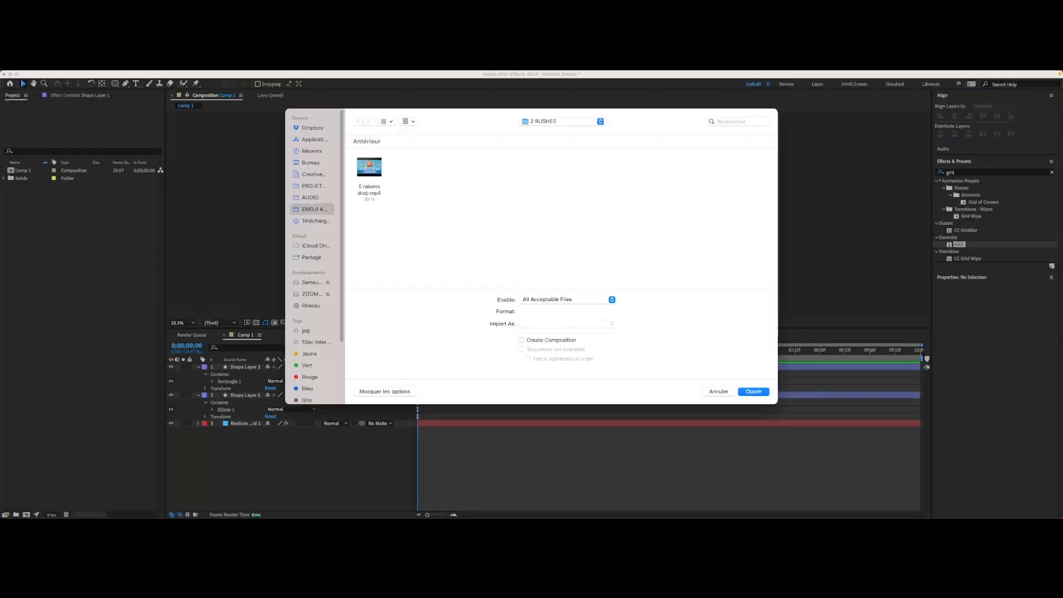
click(415, 167)
key(Return)
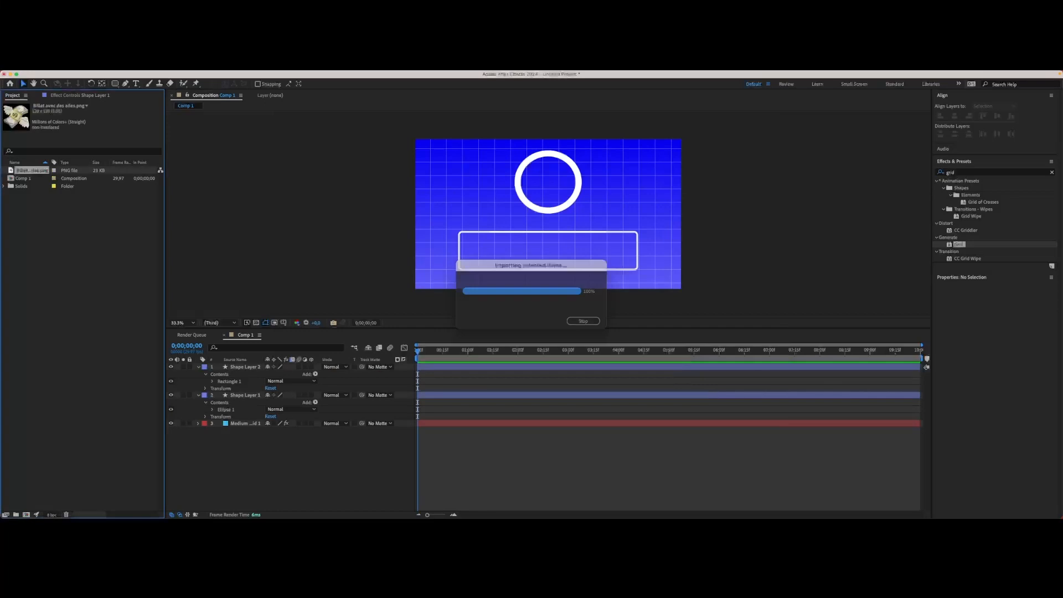
drag(31, 170, 240, 360)
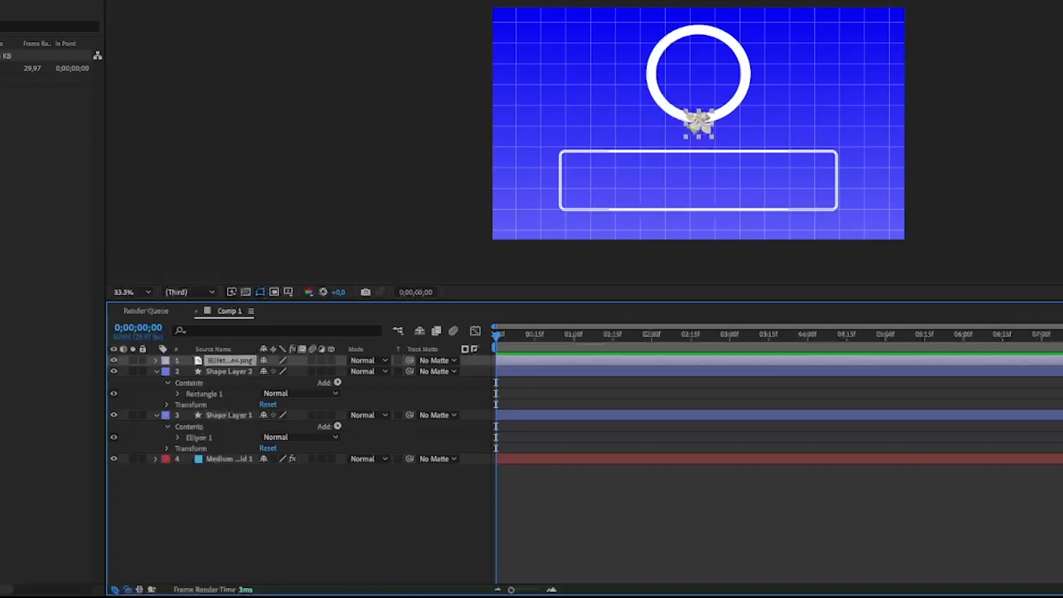
Collapse both shape layers' properties, and enlarge and place the banknote emoji inside the circle
click(156, 371)
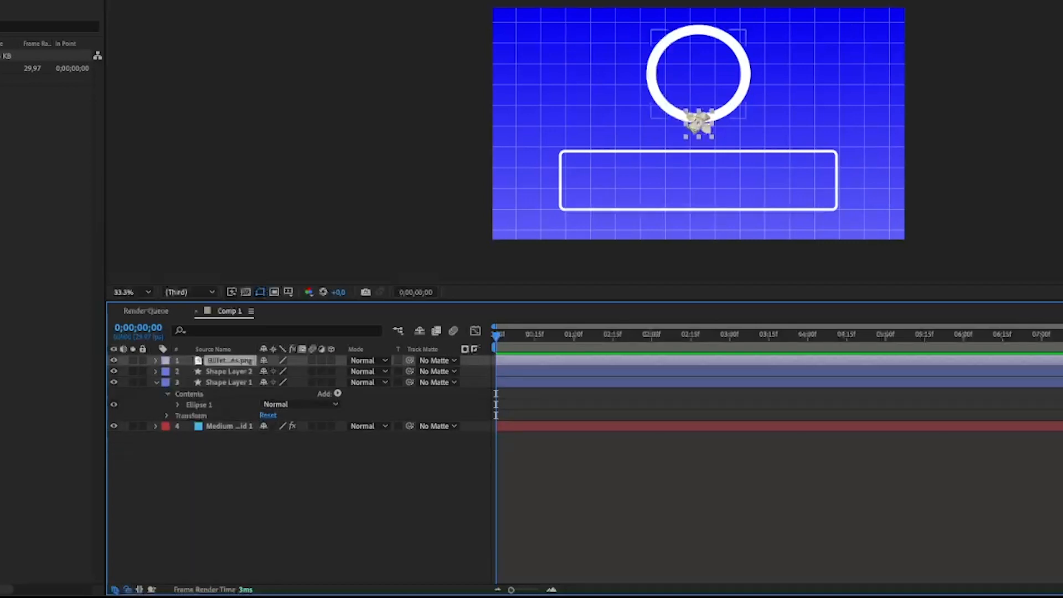
click(156, 382)
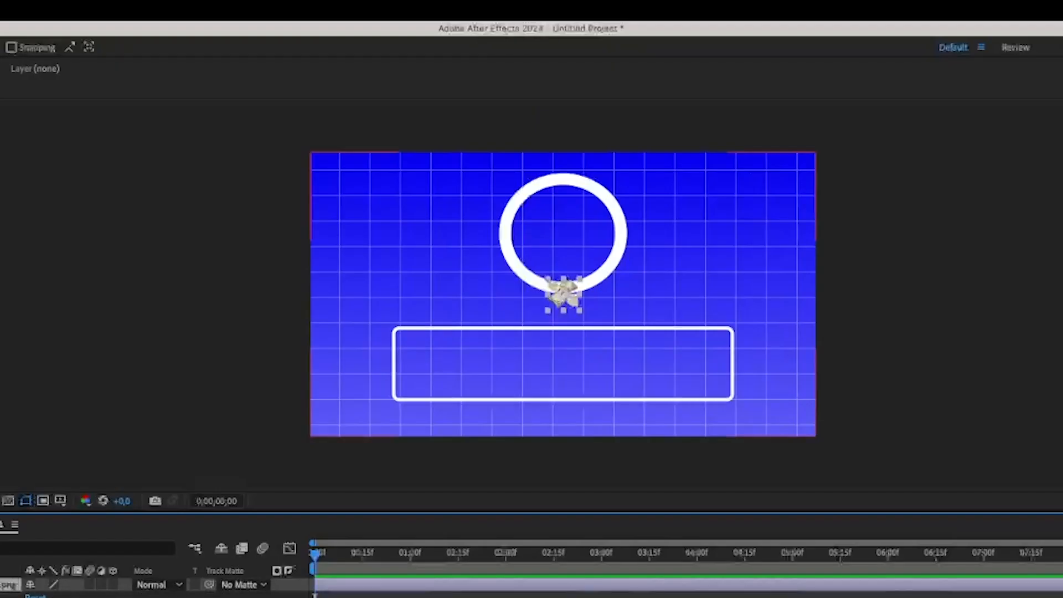
drag(564, 294, 559, 242)
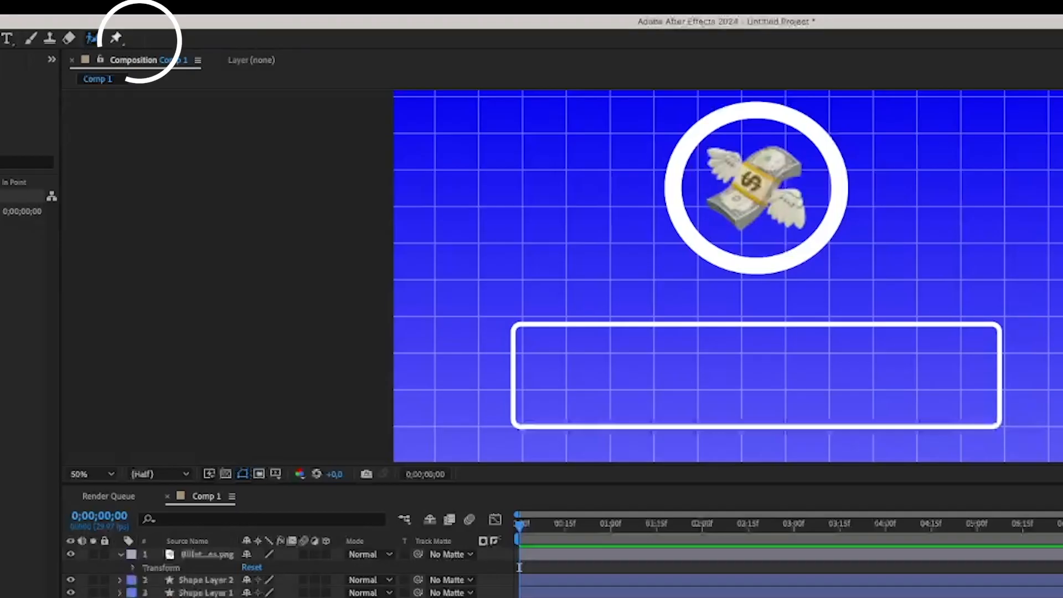
Place four Puppet Position pins on the banknote emoji, at the tip and base of each wing
click(115, 37)
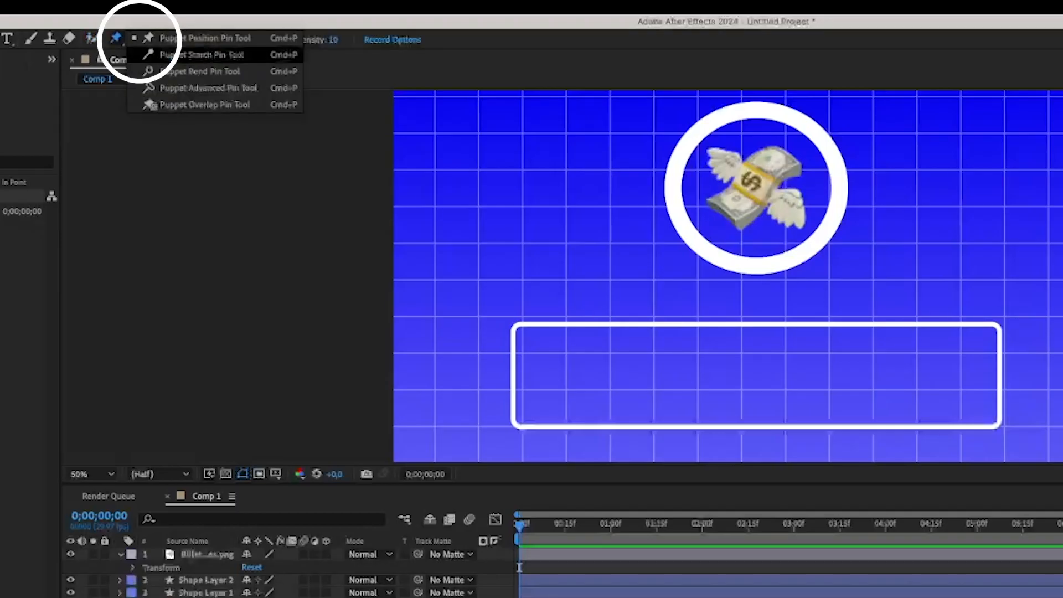
click(219, 39)
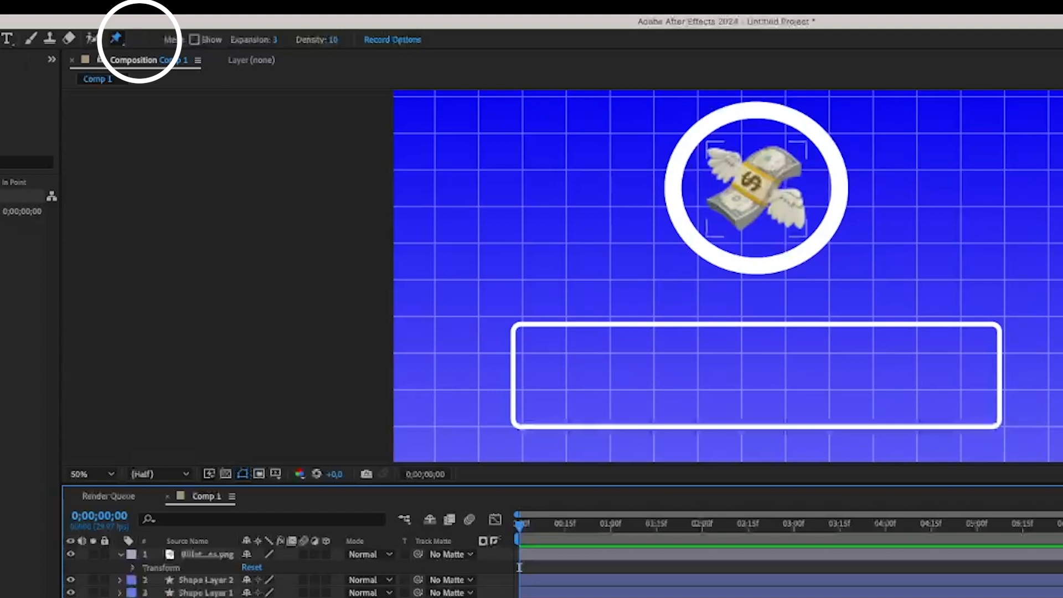
click(711, 150)
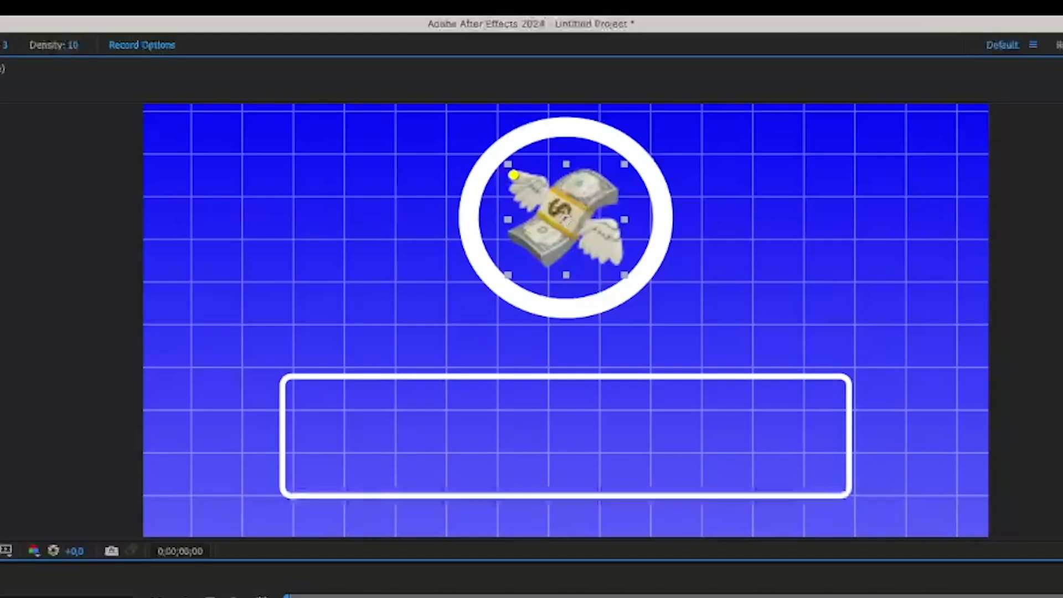
click(542, 196)
click(583, 221)
click(614, 257)
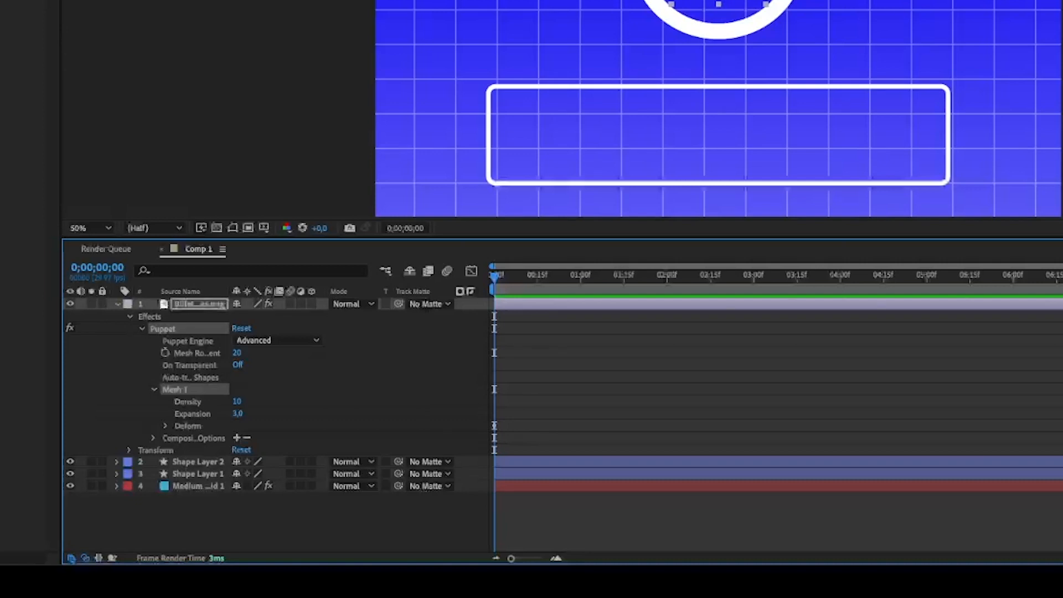
Reveal the Puppet effect's deform pins and lower both wing-tip pins at the first frame
click(165, 426)
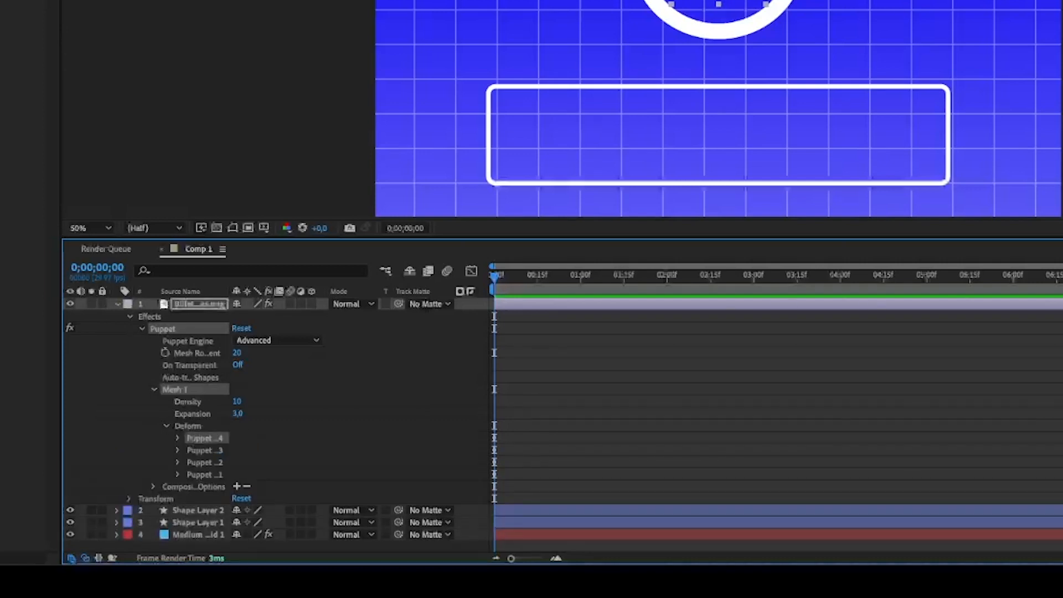
drag(257, 485, 266, 487)
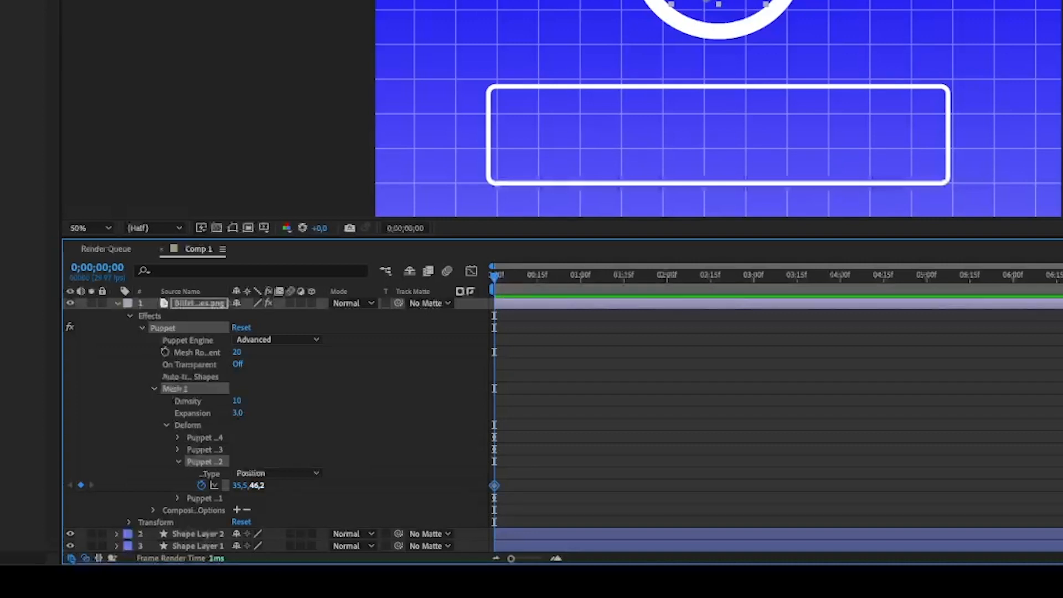
key(super+s)
key(Escape)
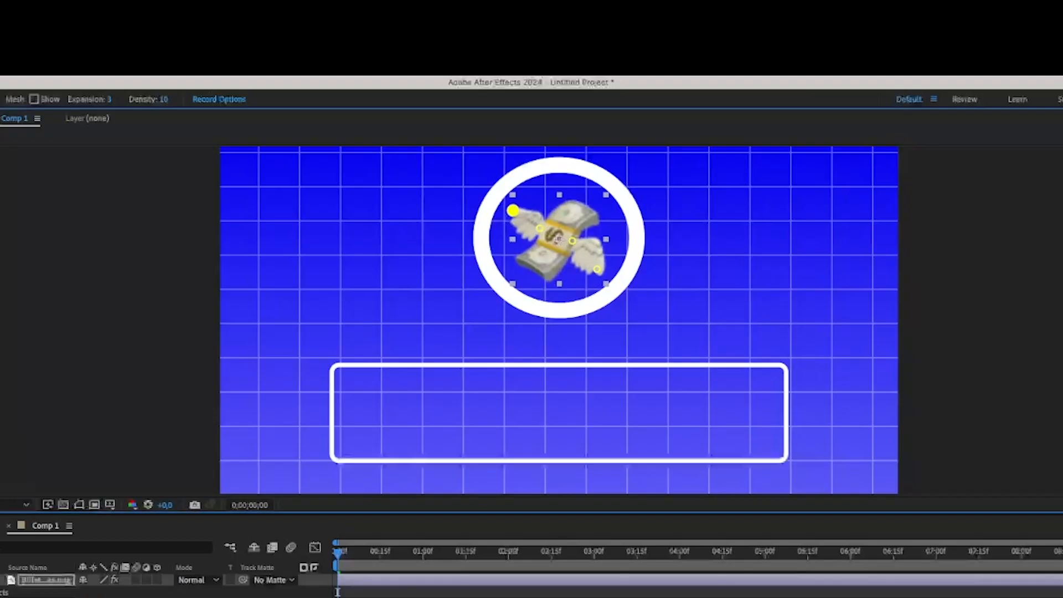
drag(513, 211, 506, 224)
drag(597, 269, 593, 281)
Keyframe alternating wing flaps, raising both wing-tip pins at 0;00;00;16 and lowering them at 0;00;02;08
drag(337, 592, 383, 592)
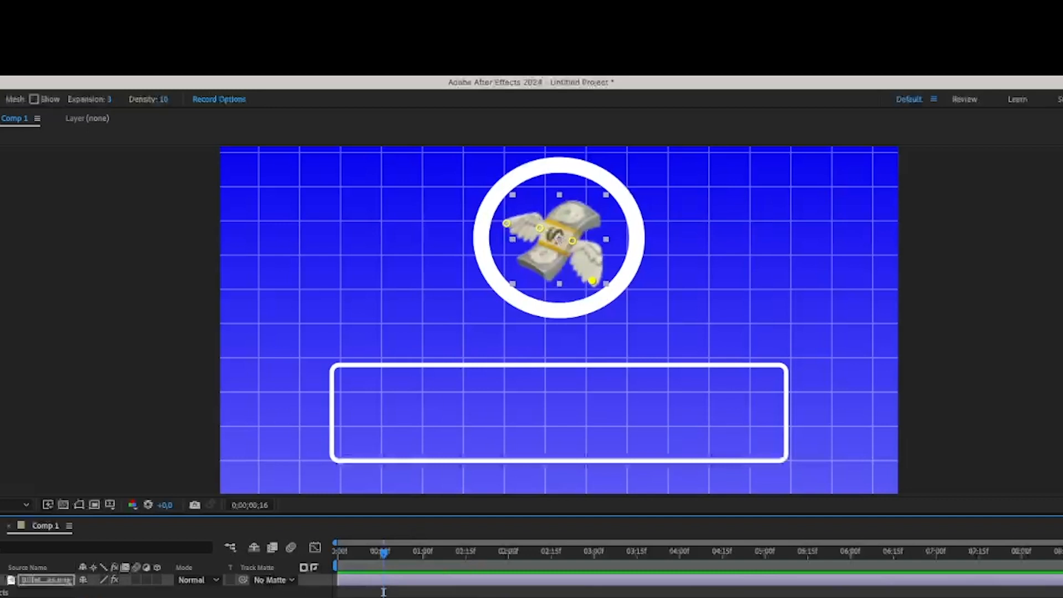
drag(593, 281, 607, 268)
drag(506, 223, 506, 215)
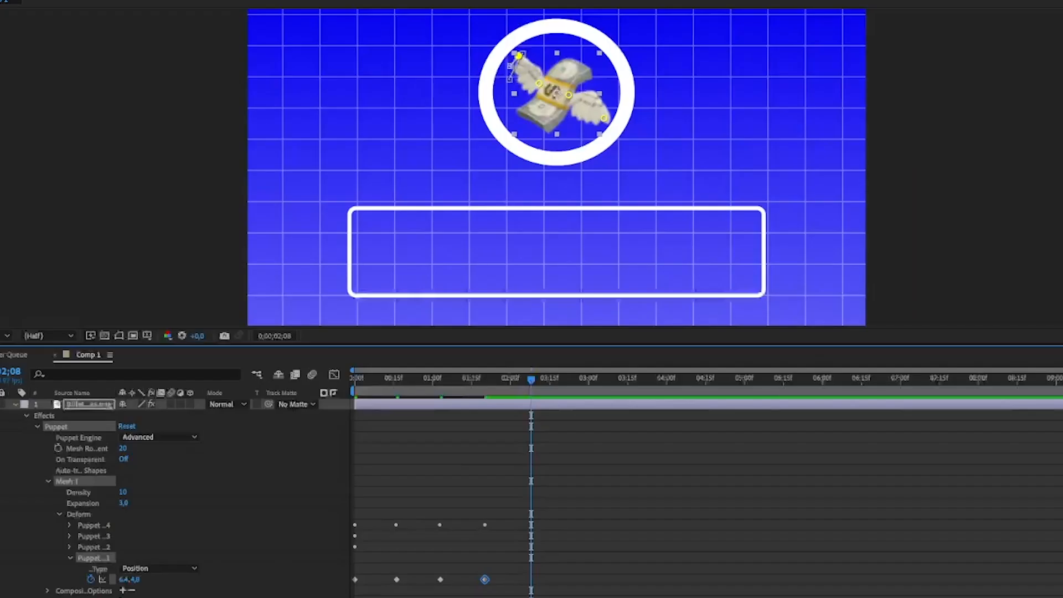
drag(605, 118, 593, 131)
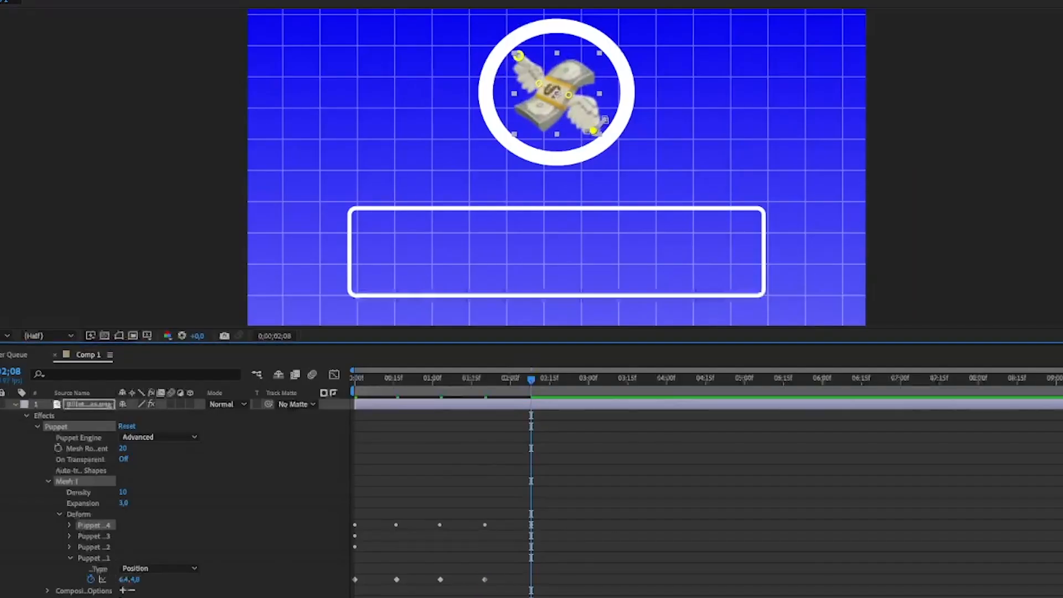
drag(518, 55, 508, 71)
Repeat the wing flap by copying the wing-tip pin keyframes and pasting them further along the timeline, up to 0;00;05;04
drag(427, 501, 489, 586)
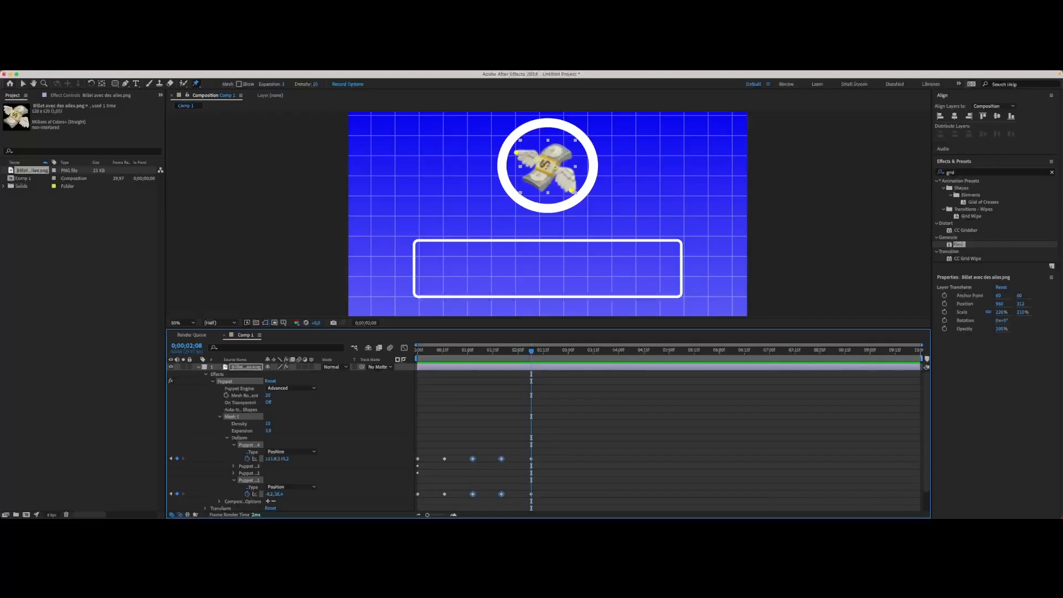
drag(531, 350, 676, 351)
key(super+v)
key(super+v)
key(super+v)
Apply Easy Ease to all the wing-tip pin keyframes and play back the flapping from the start
mouse_move(749, 471)
mouse_down()
mouse_move(548, 497)
mouse_move(403, 463)
mouse_move(568, 505)
mouse_move(700, 504)
mouse_move(378, 454)
mouse_up()
right_click(590, 459)
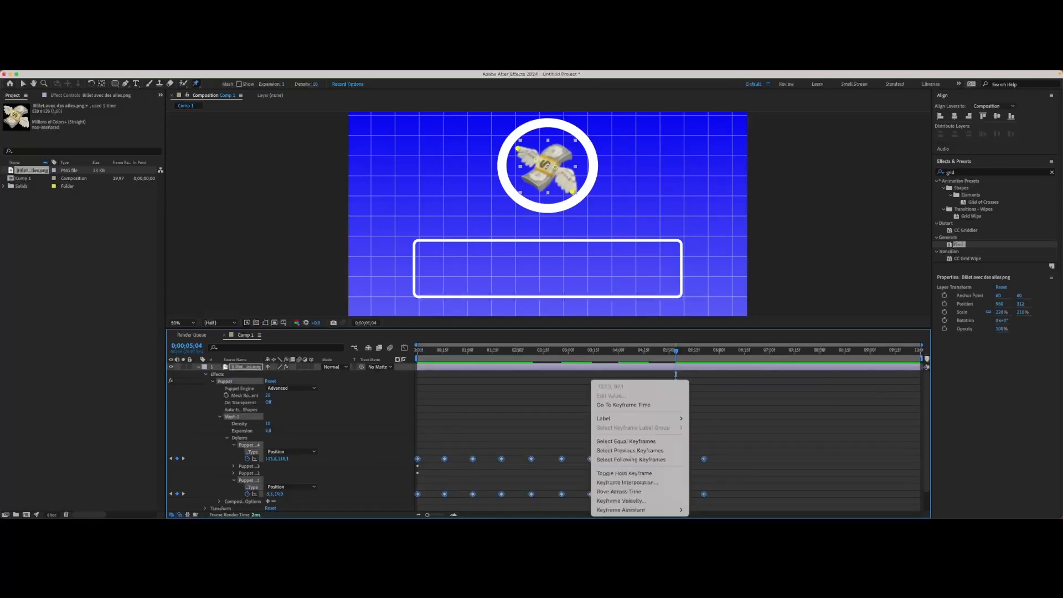
mouse_move(637, 510)
click(706, 446)
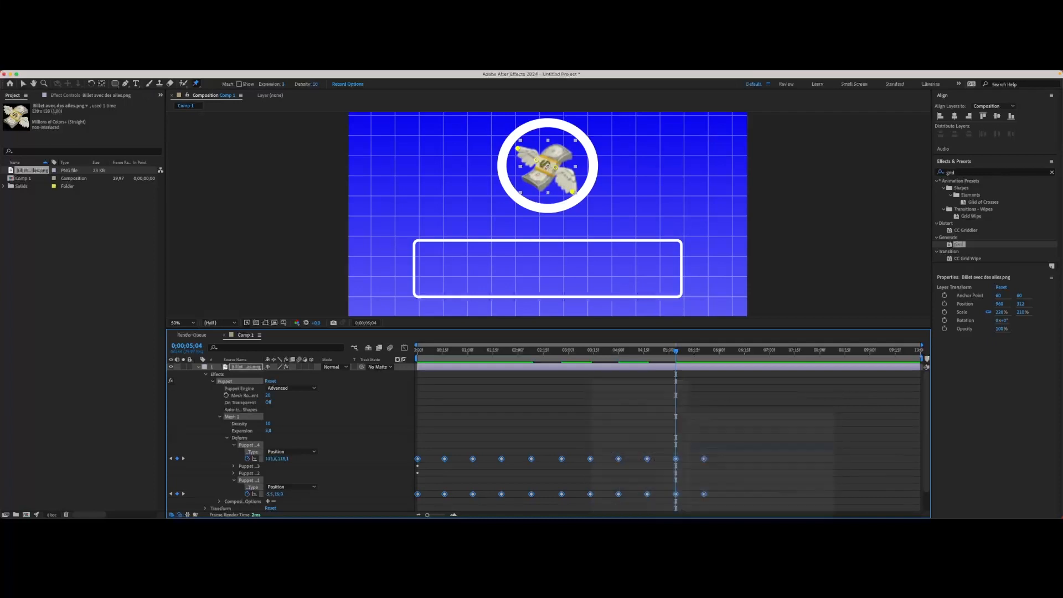
drag(675, 350, 432, 350)
key(space)
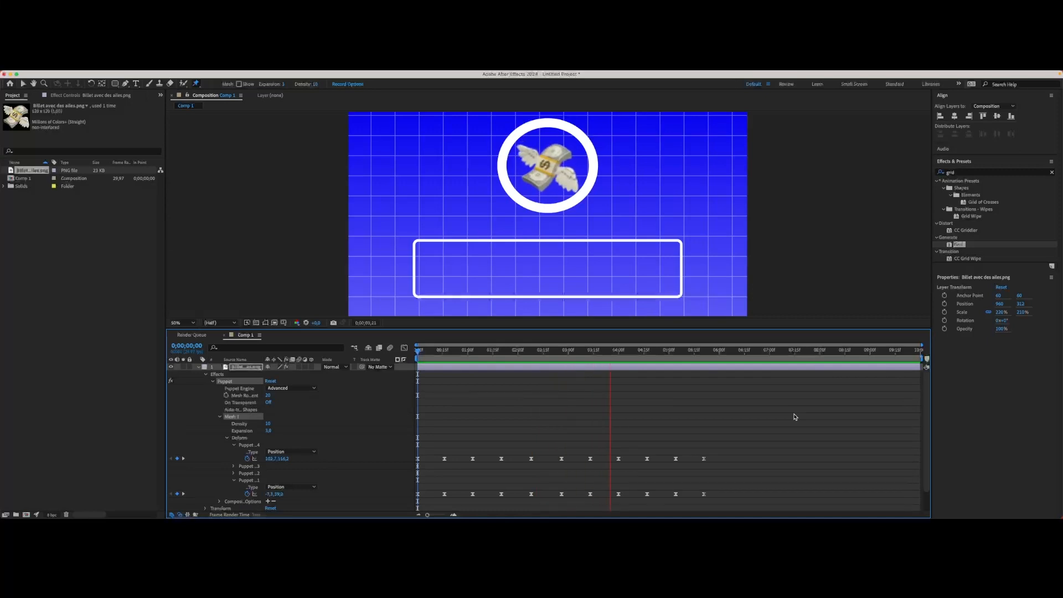
key(space)
Keyframe the emoji's position inside the circle at 0;00;01;15, then move it outside the circle to the left at the start
drag(567, 351, 442, 351)
key(t)
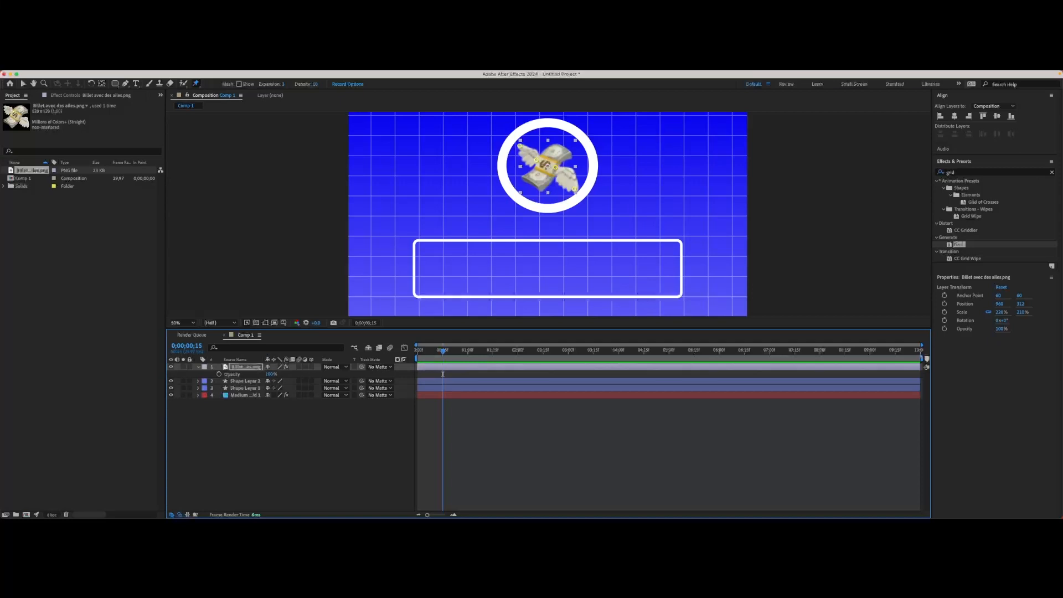
click(232, 373)
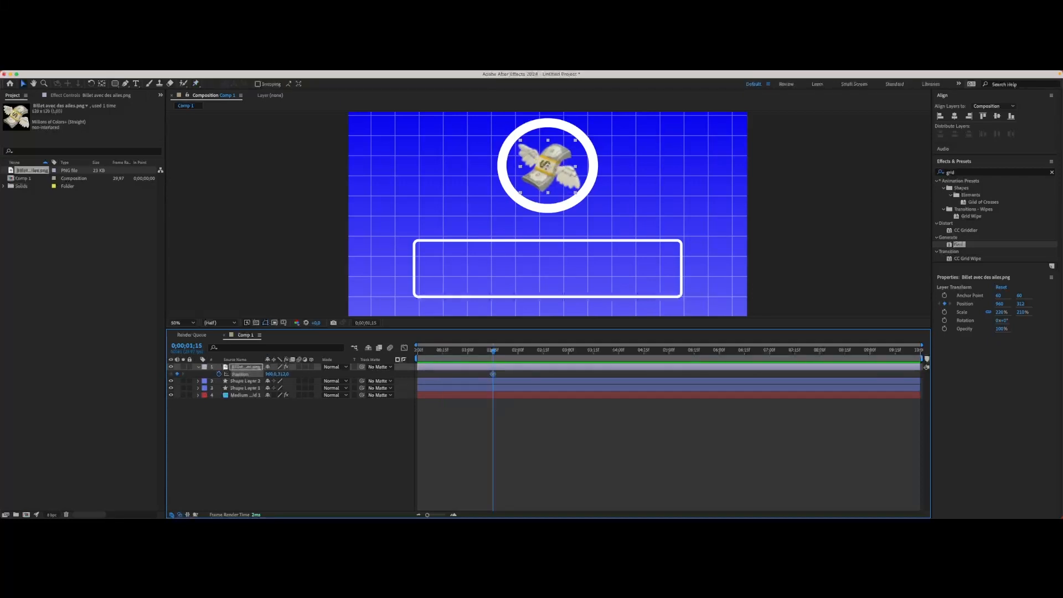
click(219, 373)
drag(492, 350, 419, 350)
drag(547, 166, 413, 188)
Apply Easy Ease to the emoji's two position keyframes and play back its entrance
key(space)
key(space)
right_click(493, 374)
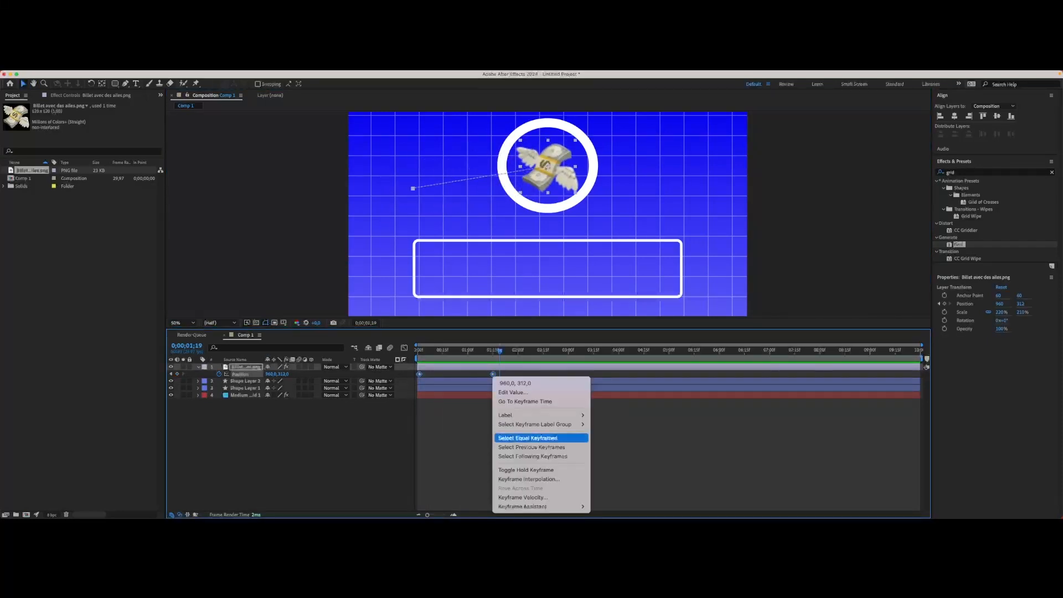
mouse_move(522, 506)
click(569, 400)
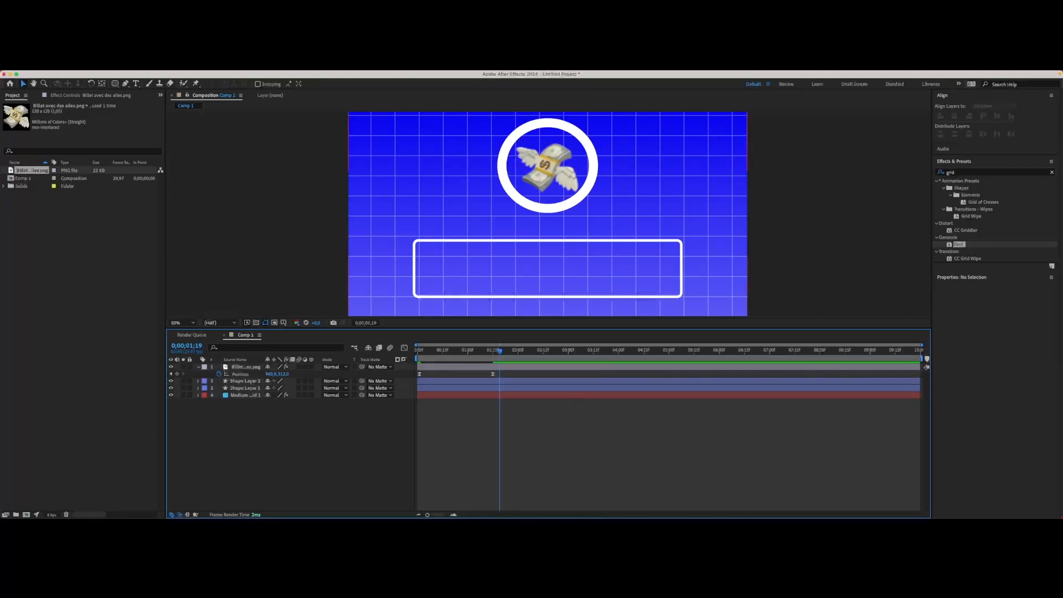
key(space)
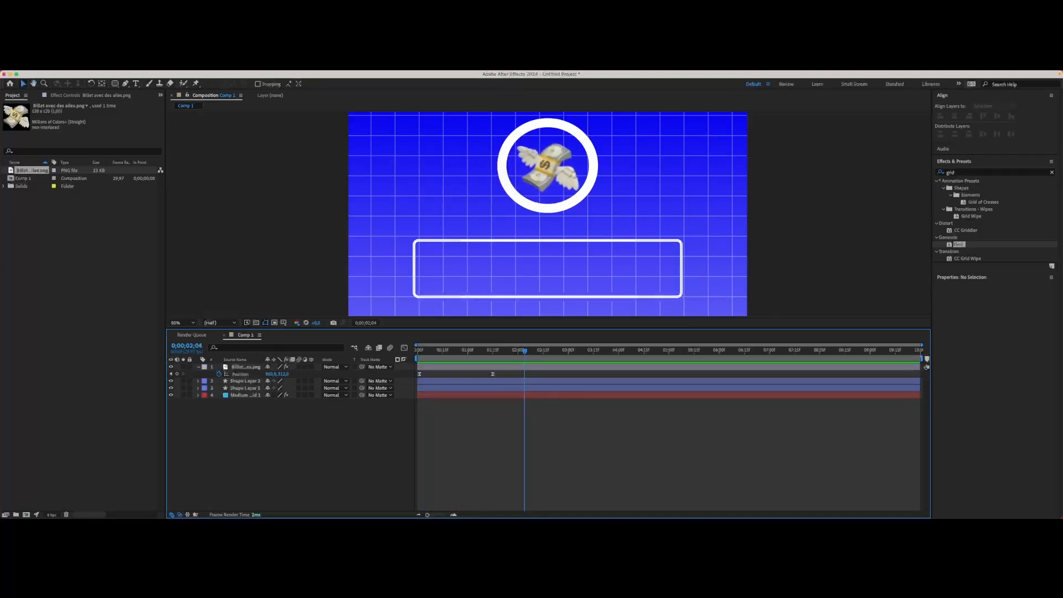
click(551, 213)
key(t)
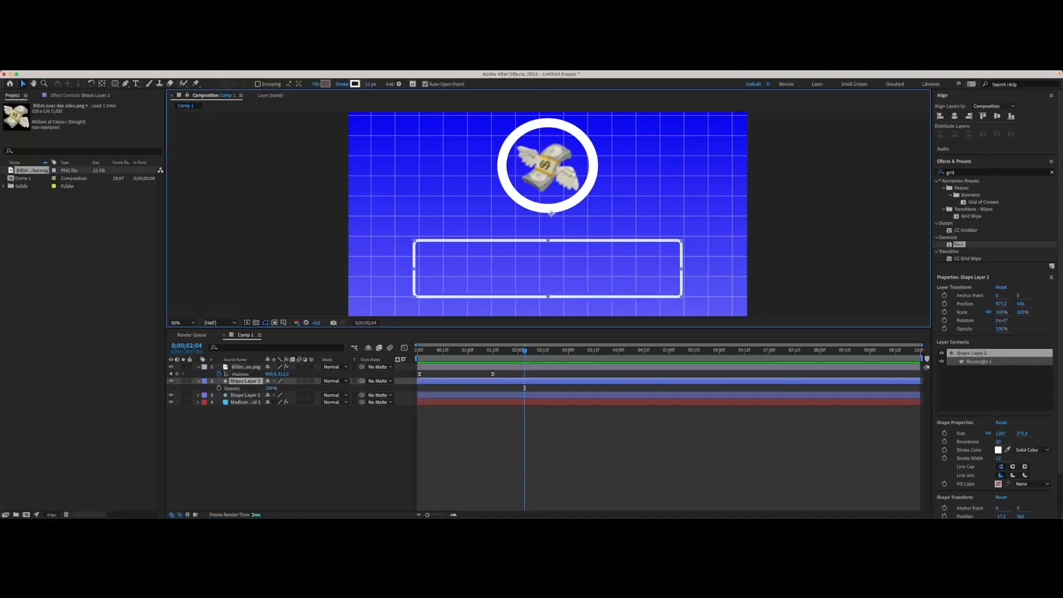
click(199, 380)
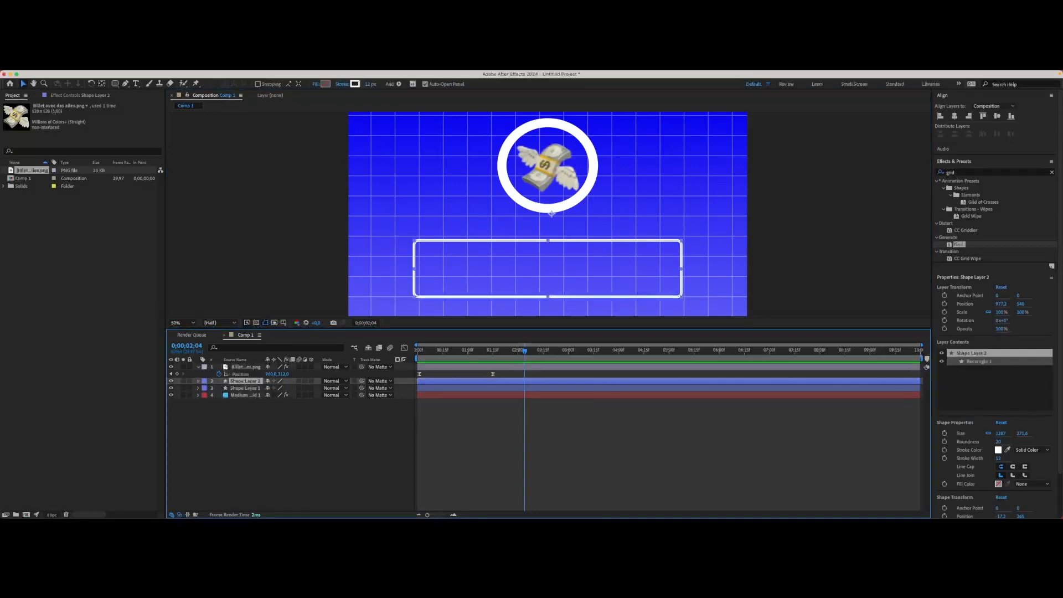
key(F2)
Create a paragraph text box inside the rounded rectangle and enter the bold text "0€ >>> 10K€"
click(136, 83)
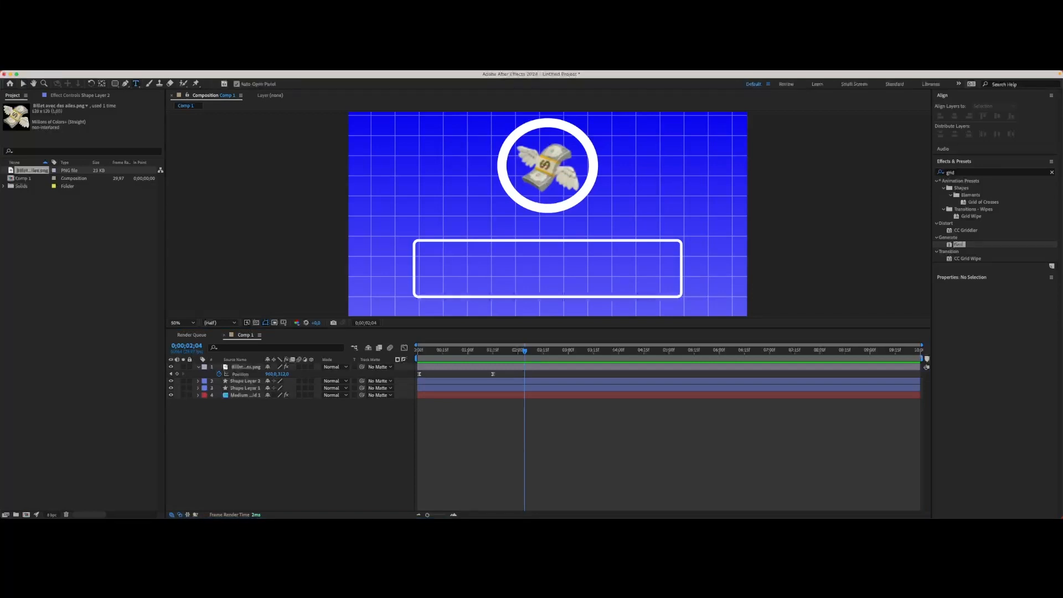
drag(422, 249, 671, 289)
text(0)
key(BackSpace)
key(super+z)
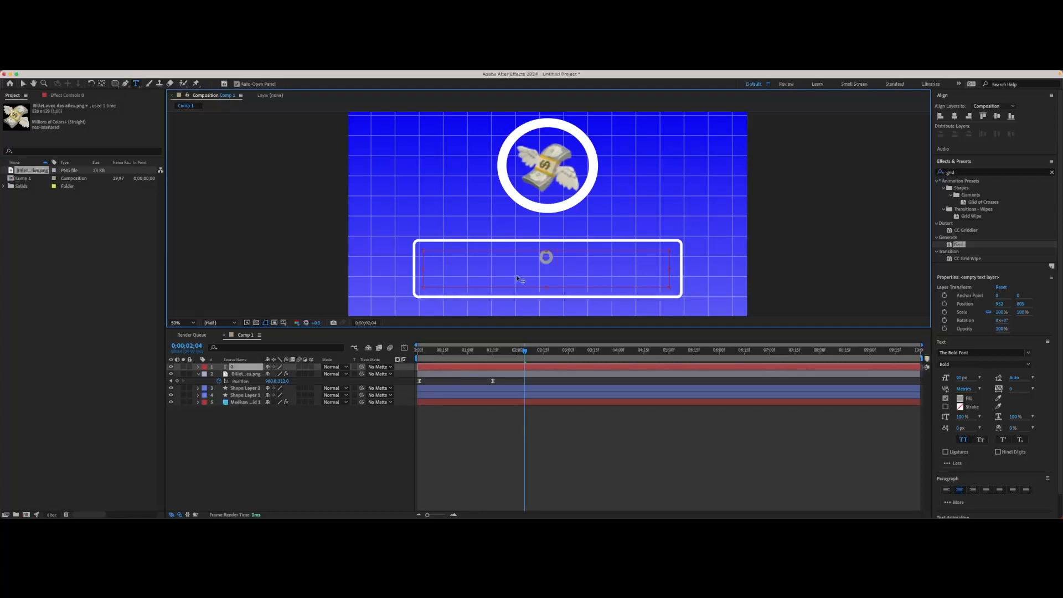
text(€)
key(BackSpace)
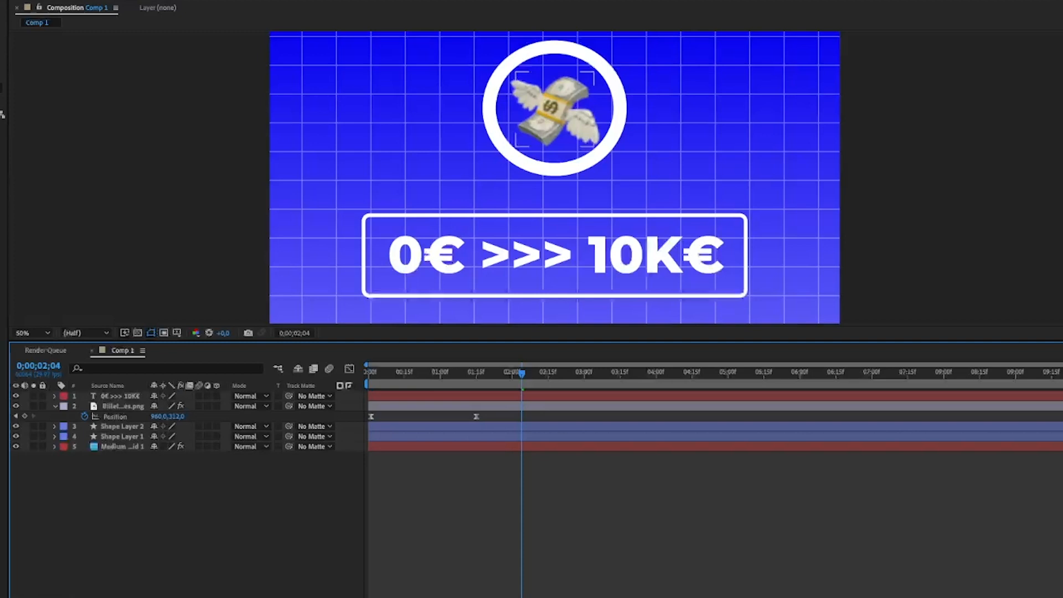
Collapse the banknote layer's properties and duplicate the circle's shape layer
click(63, 406)
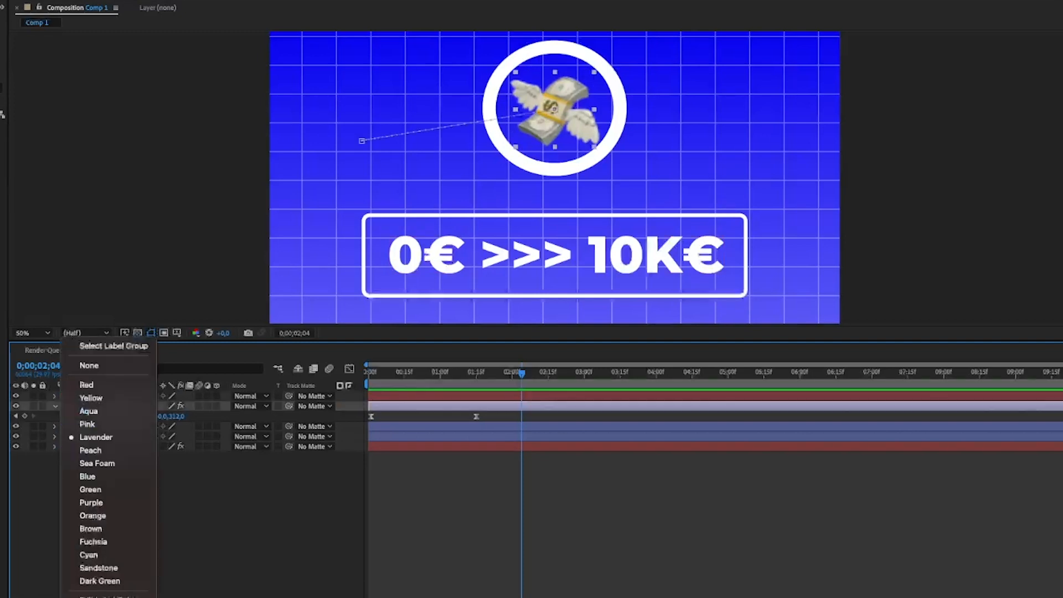
key(Escape)
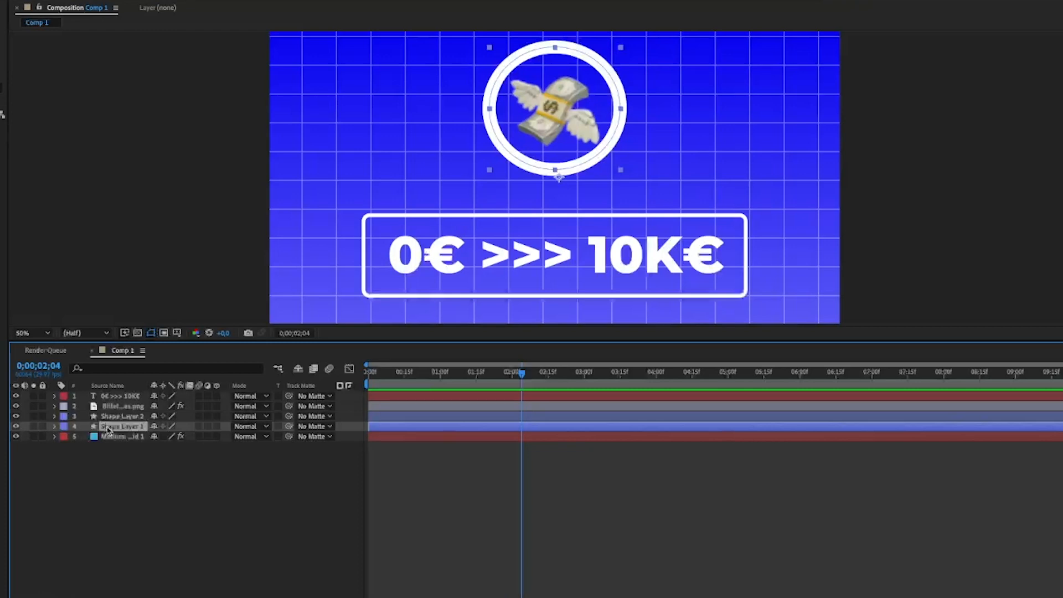
key(ctrl+d)
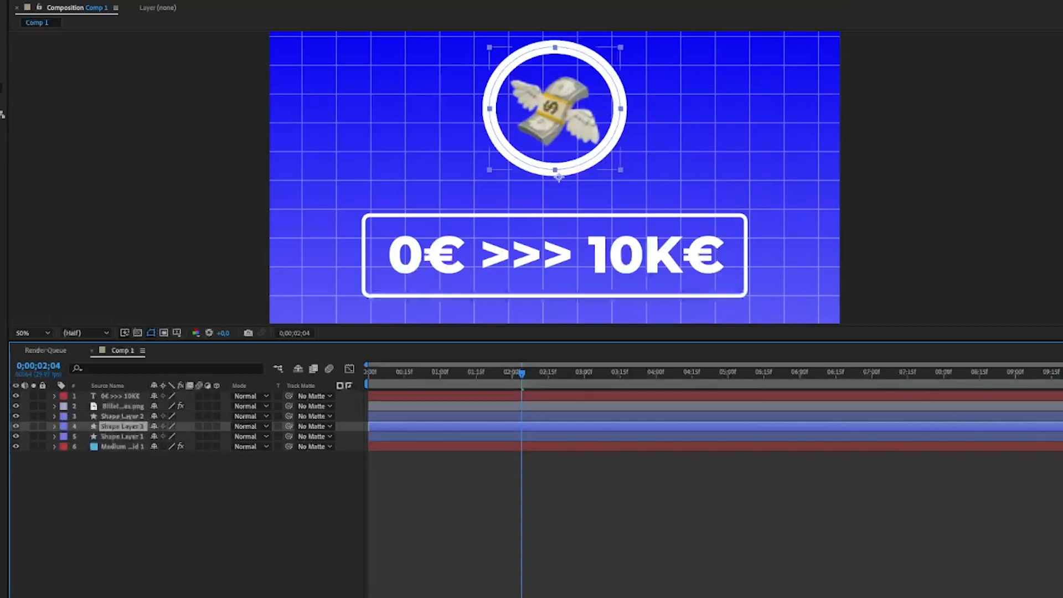
click(108, 436)
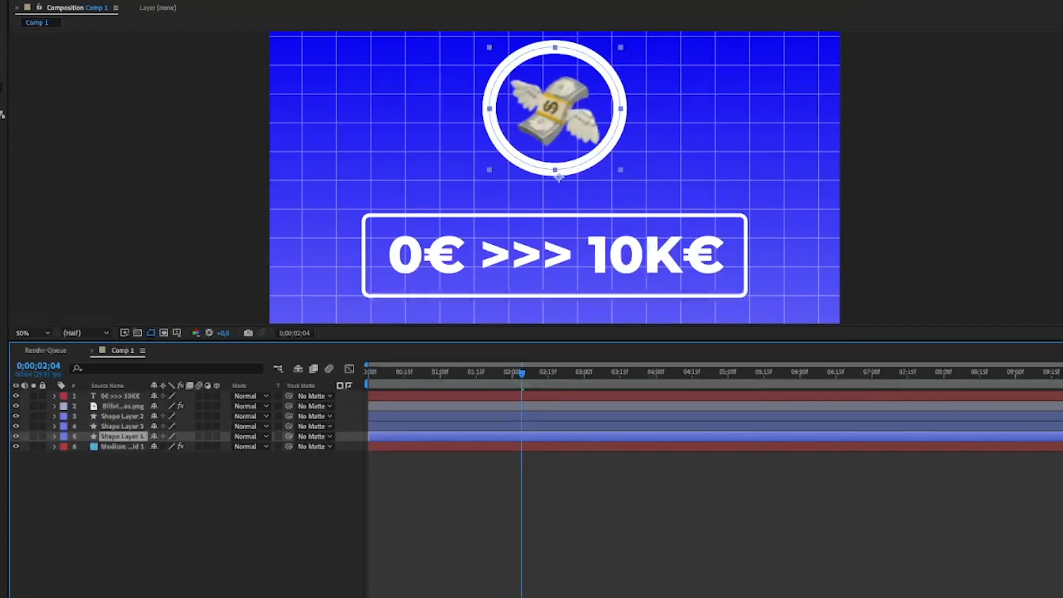
Expand the duplicated circle layer's properties and add Trim Paths to it
click(122, 427)
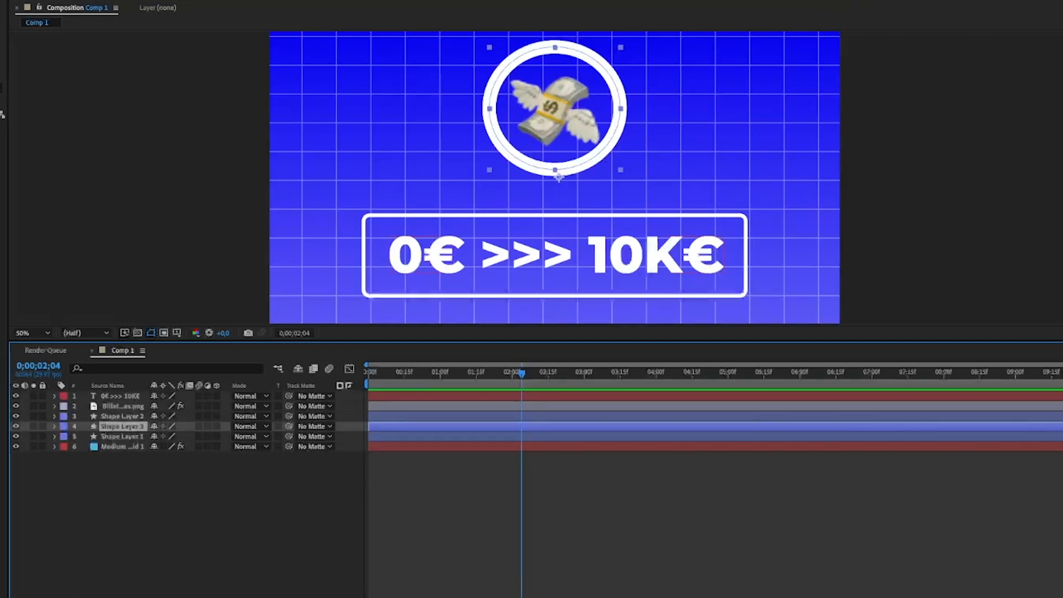
click(54, 426)
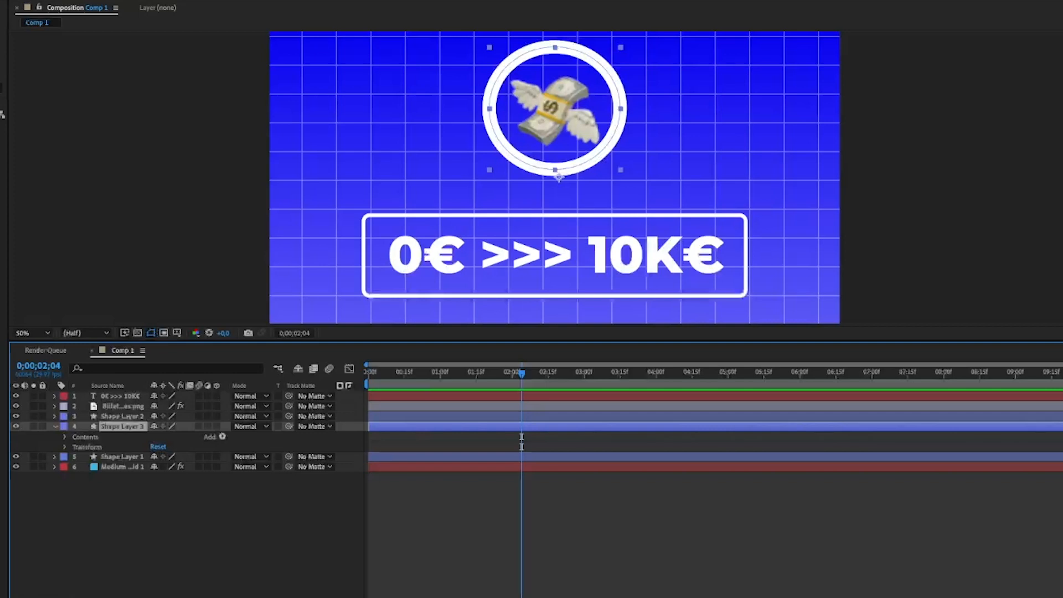
click(65, 447)
click(222, 436)
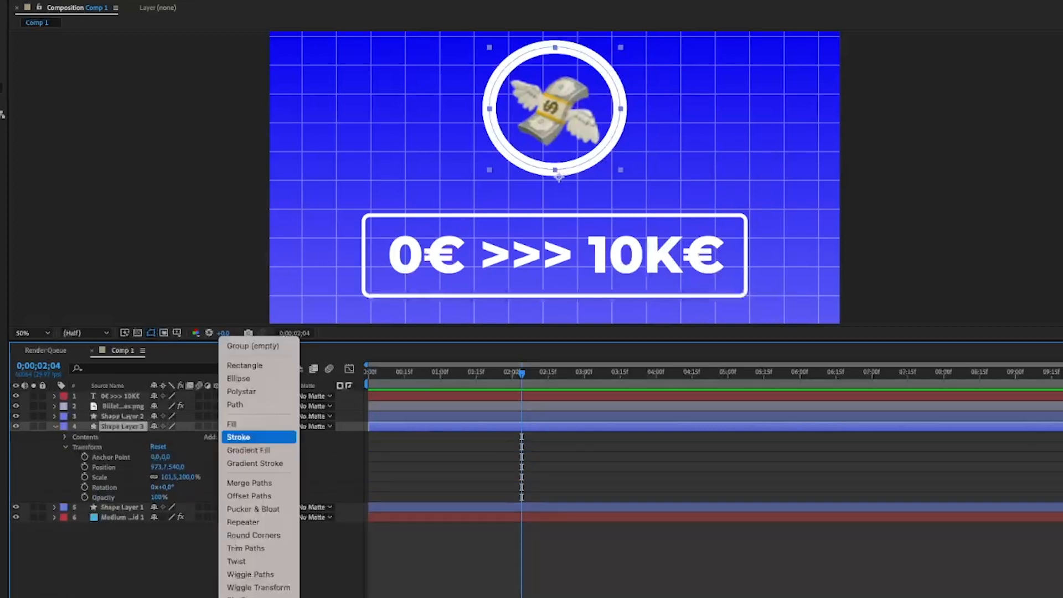
click(243, 545)
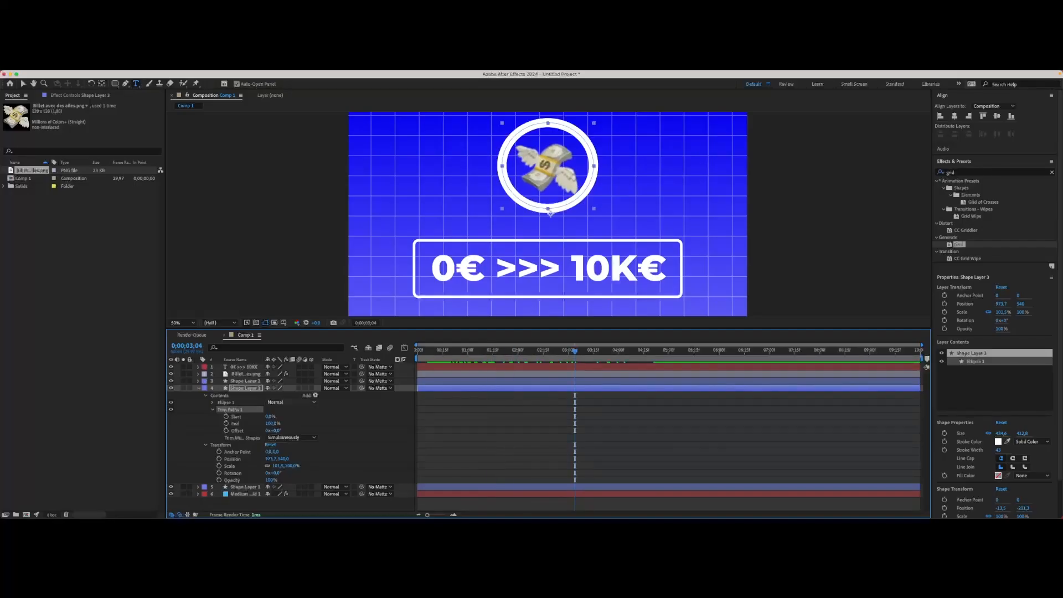
Keyframe the Trim Paths End at 100% at 0;00;03;04 and at 0% at 0;00;01;10
click(226, 423)
drag(575, 350, 484, 350)
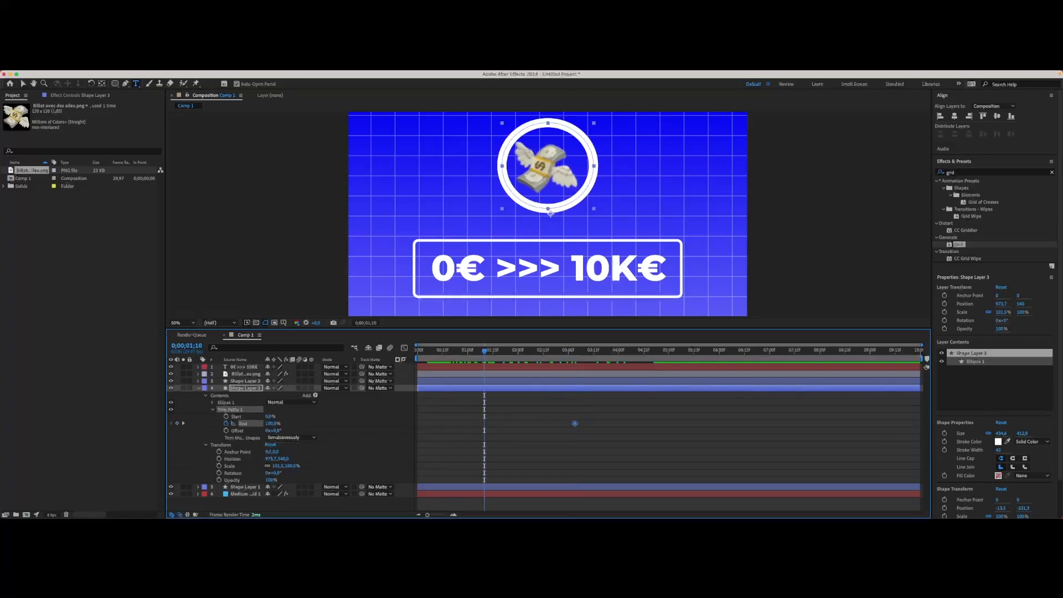
drag(271, 423, 221, 423)
Set the duplicated circle's stroke colour to green 1AFF3C and preview the stroke animation
click(998, 442)
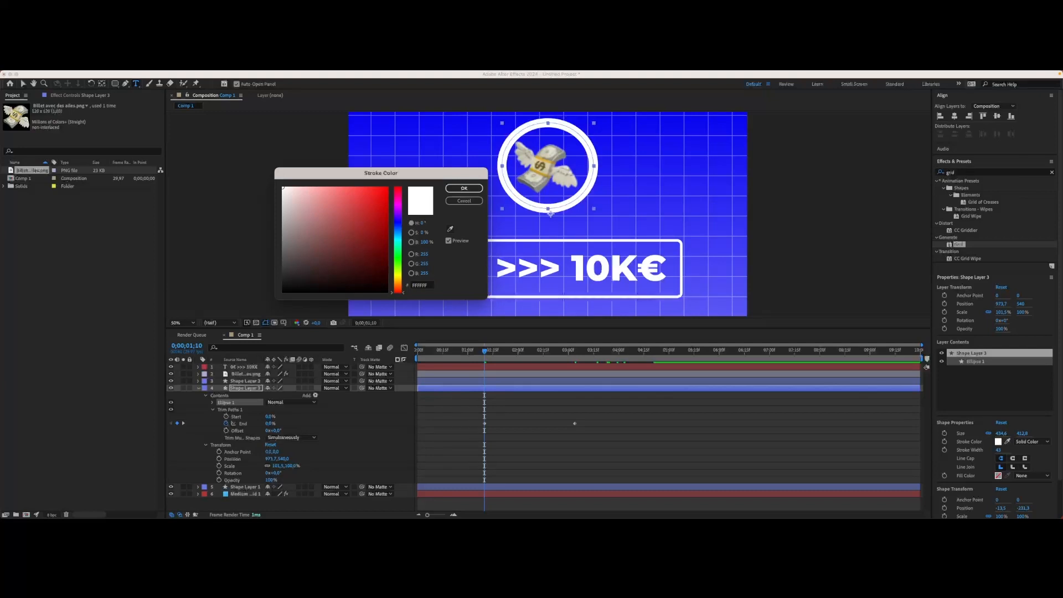
click(397, 255)
click(377, 187)
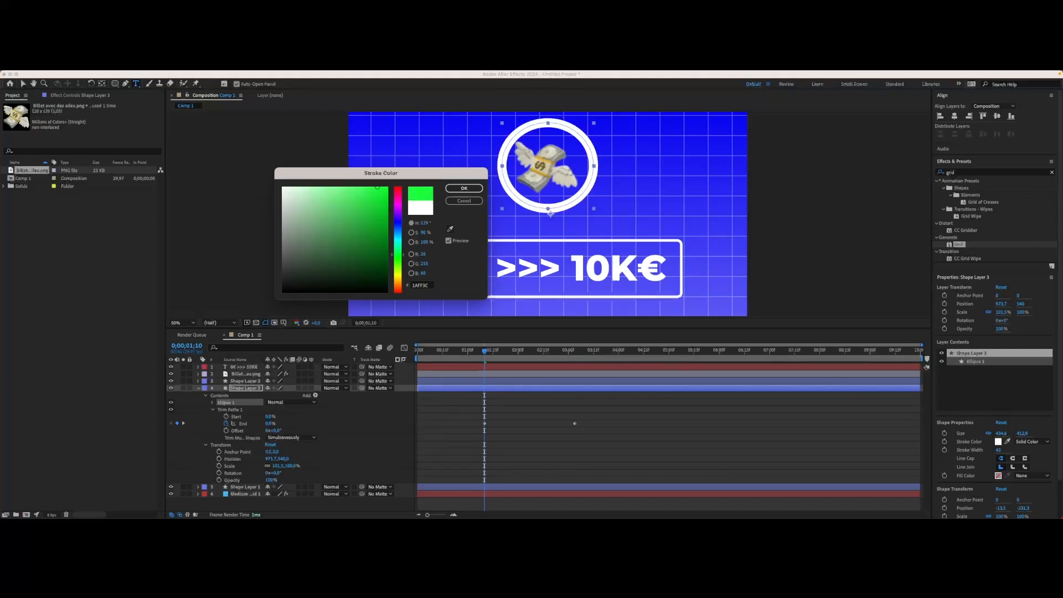
key(Return)
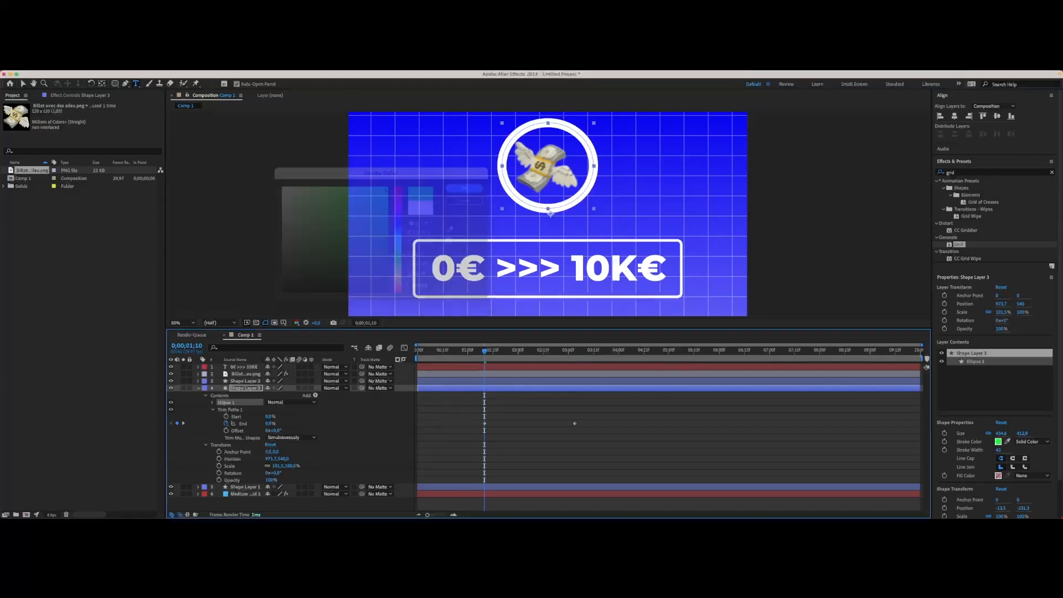
key(space)
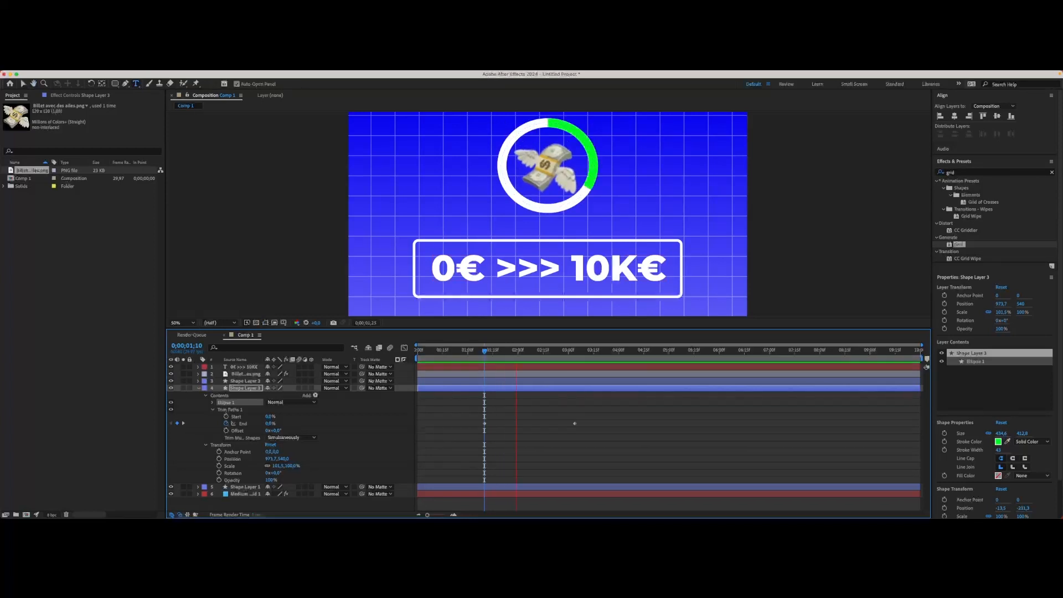
key(space)
Apply Easy Ease to both Trim Paths End keyframes of the green circle and preview from the start
drag(624, 419, 476, 426)
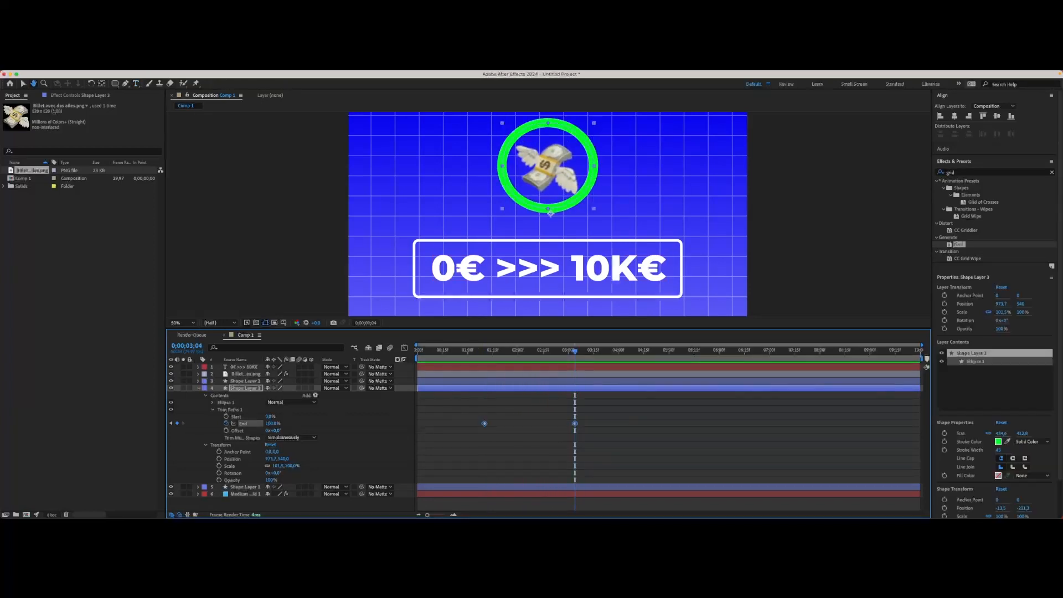
key(F9)
click(530, 428)
key(Home)
key(space)
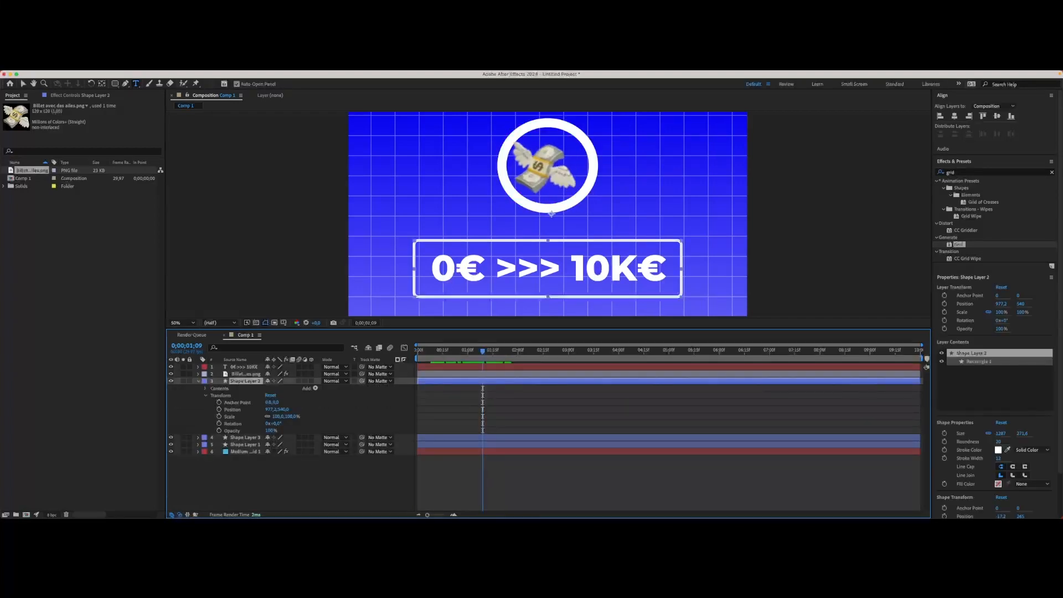
Add Trim Paths to the rounded rectangle's shape layer and expand its properties
click(315, 388)
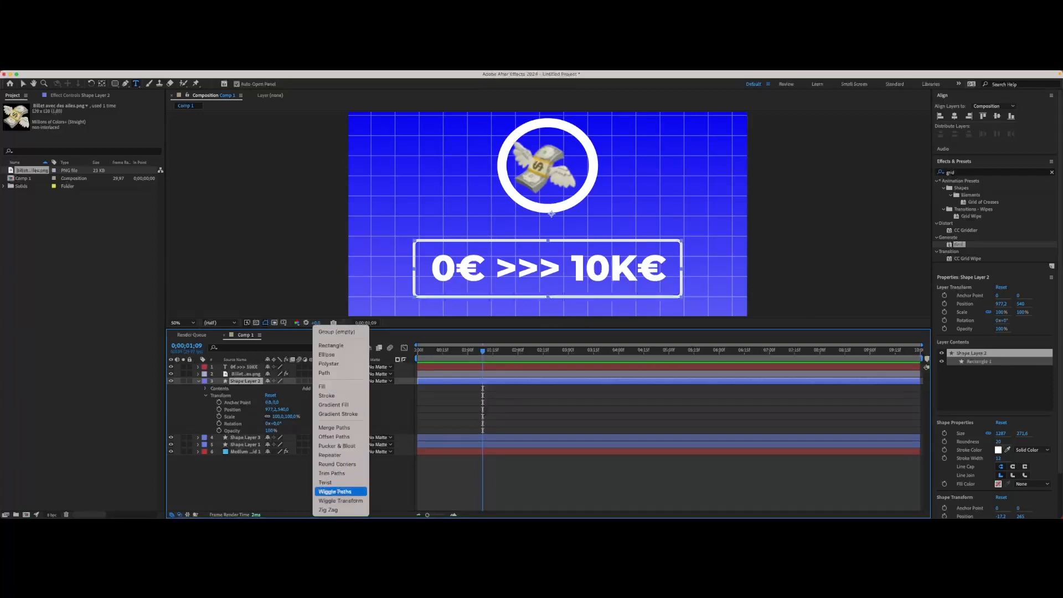
click(332, 473)
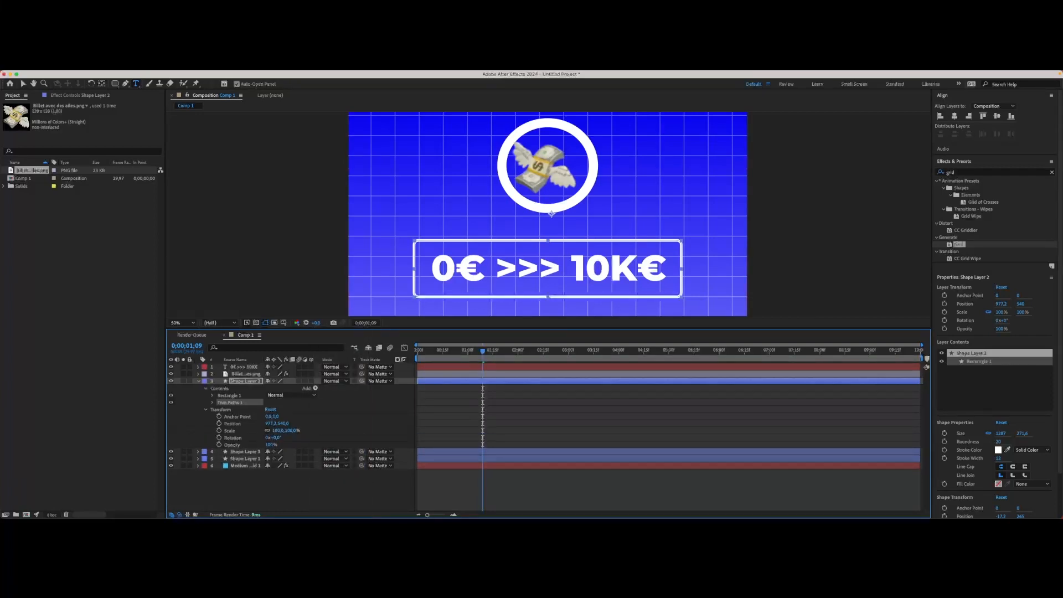
click(212, 402)
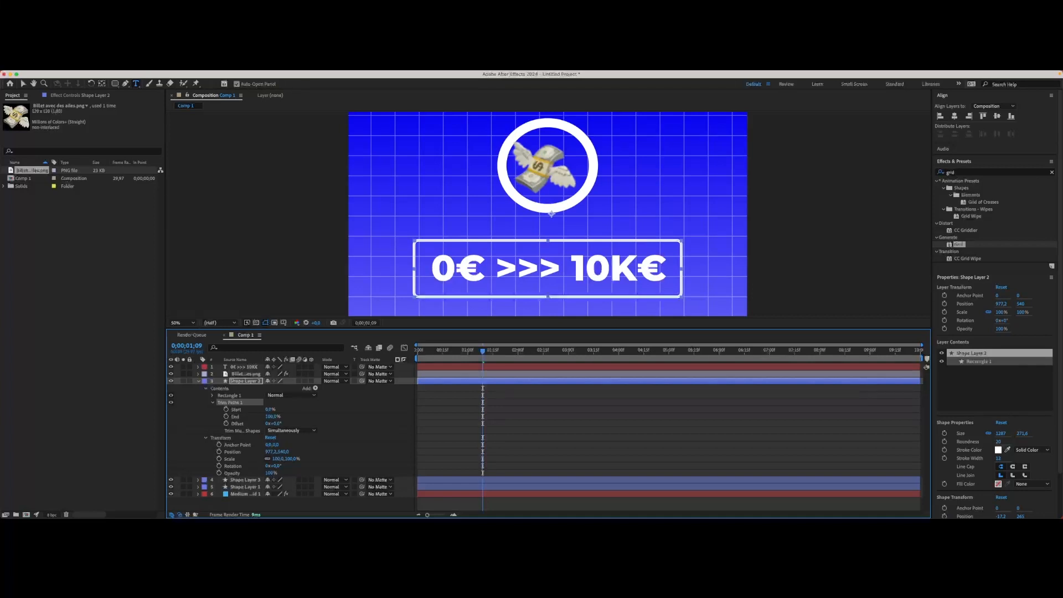
Keyframe the rectangle's Trim Paths End at 100% at 0;00;01;09 and at 0% at 0;00;00;15, then preview it
click(226, 416)
click(443, 349)
drag(273, 416, 216, 416)
key(space)
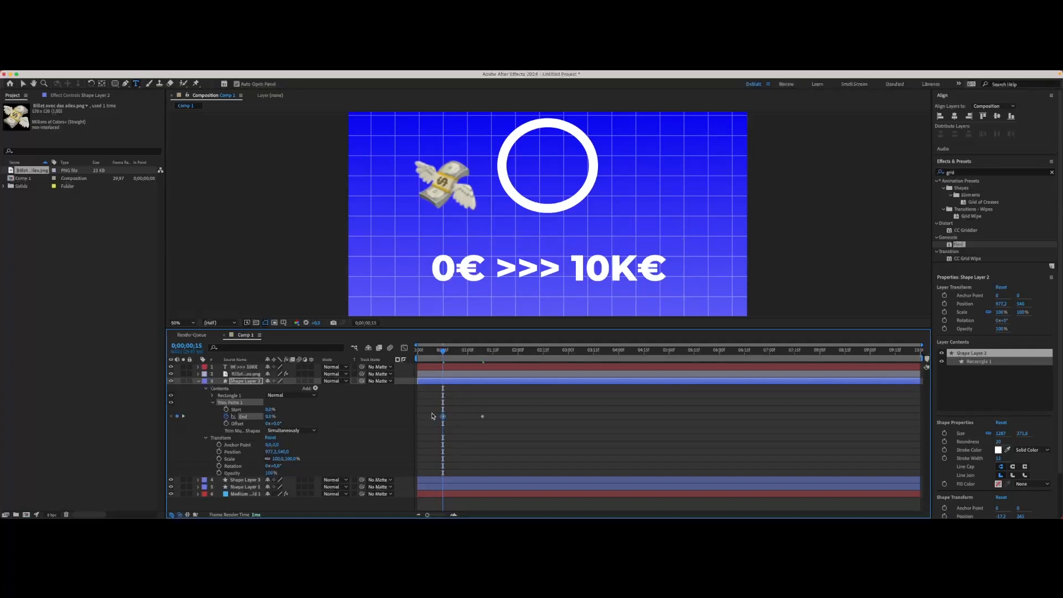
Apply Easy Ease to the rectangle's two Trim Paths End keyframes
click(505, 416)
drag(505, 416, 435, 404)
right_click(482, 416)
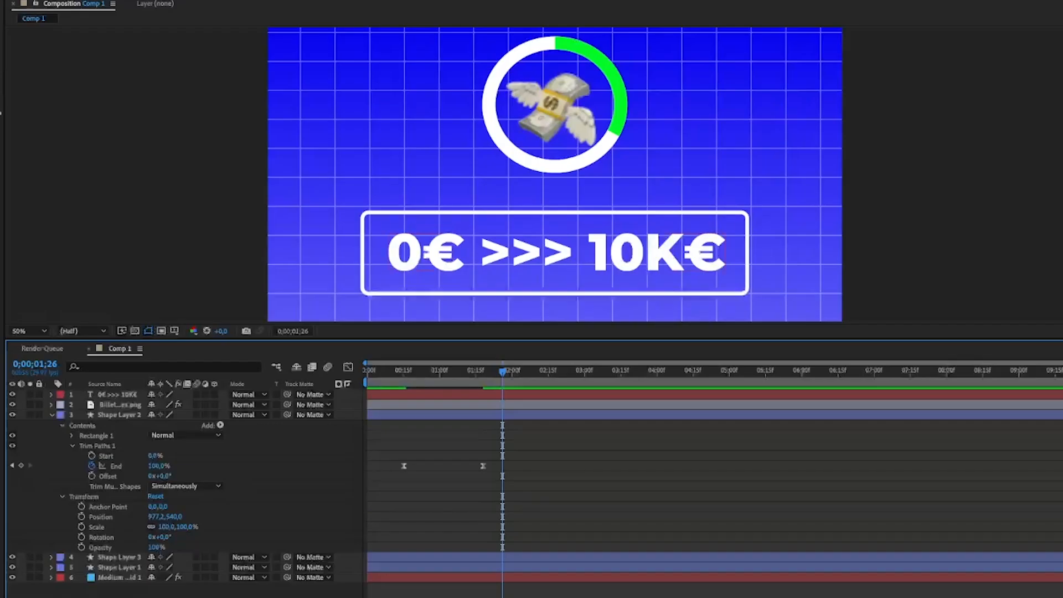
Extend the last End keyframe's incoming ease in the rectangle's speed graph so the stroke starts fast and slows down, and preview it
drag(493, 477, 387, 456)
key(shift+F3)
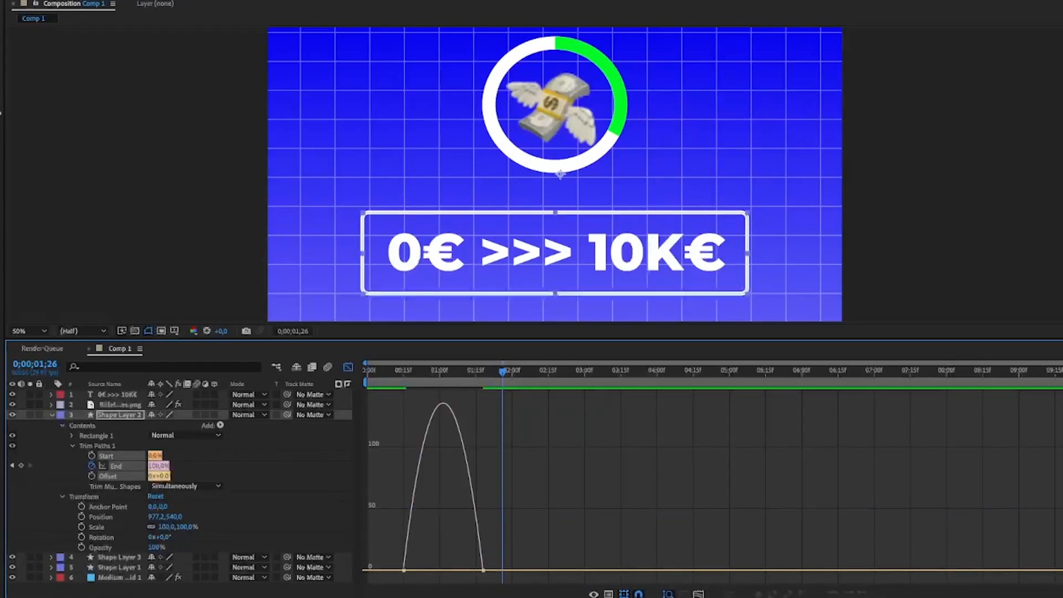
click(608, 593)
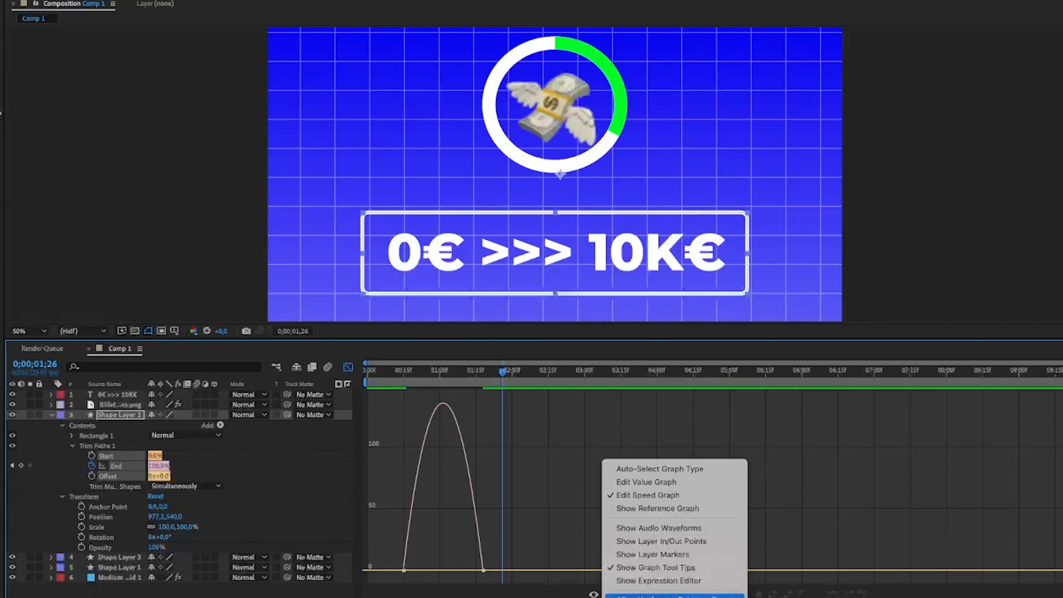
click(609, 594)
click(484, 570)
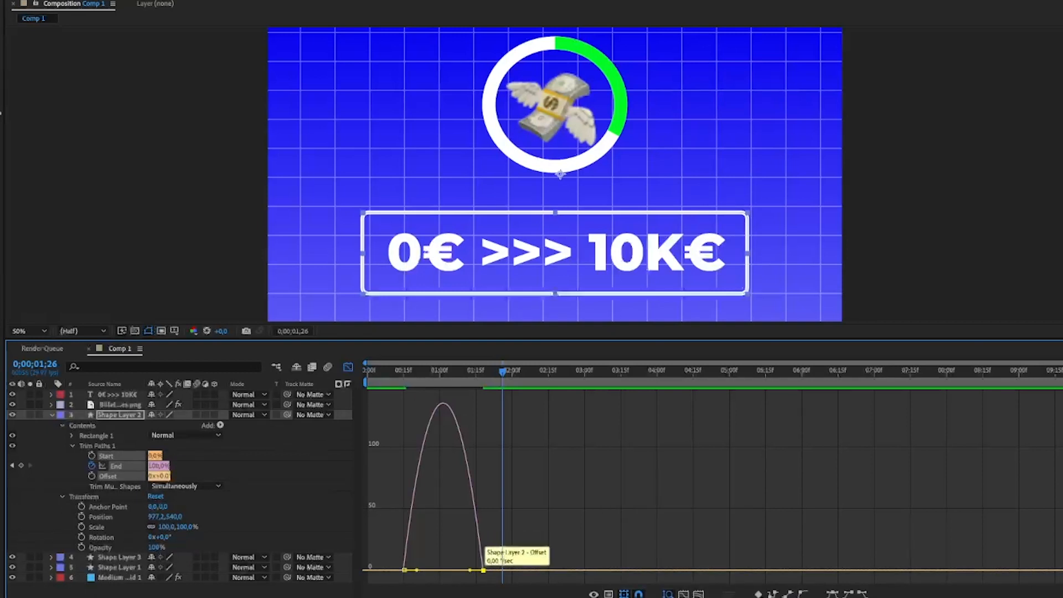
drag(470, 570, 438, 570)
key(space)
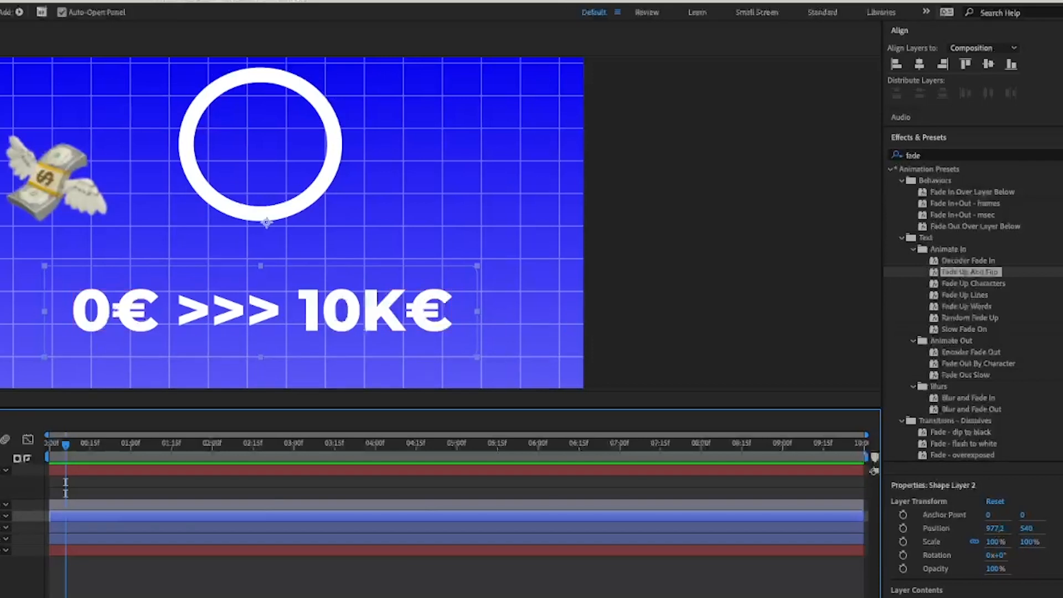
Apply the Slow Fade On animation preset to the "0€ >>> 10K€" text layer and preview the complete animation
drag(964, 329, 388, 470)
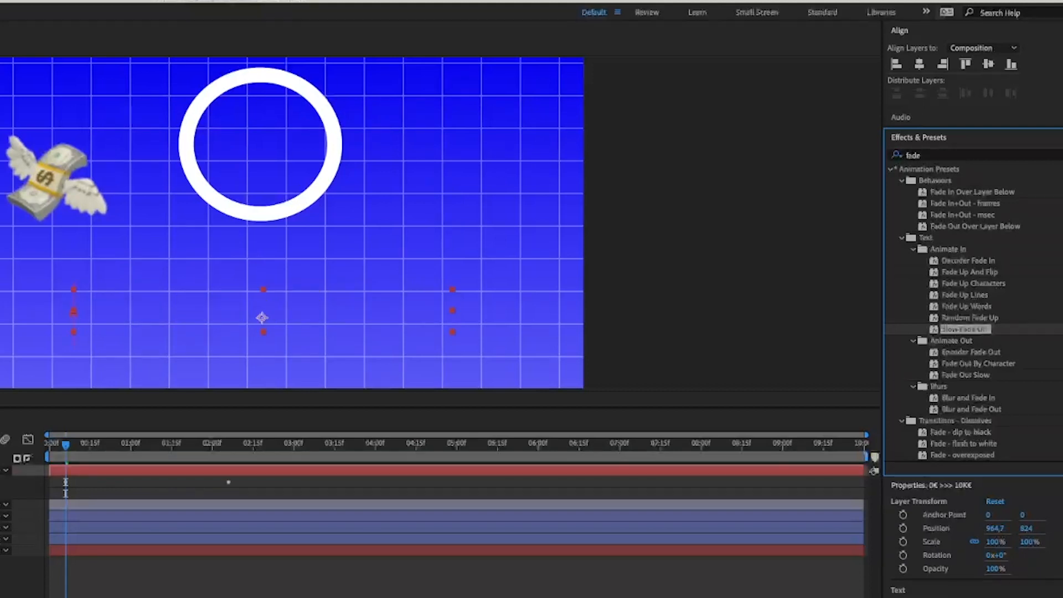
key(space)
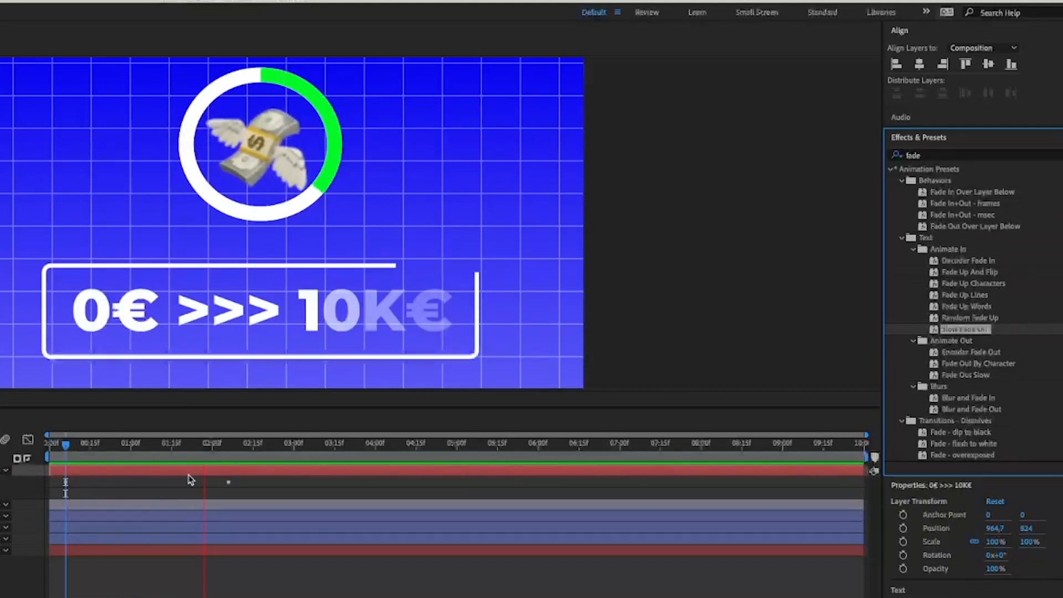
click(93, 458)
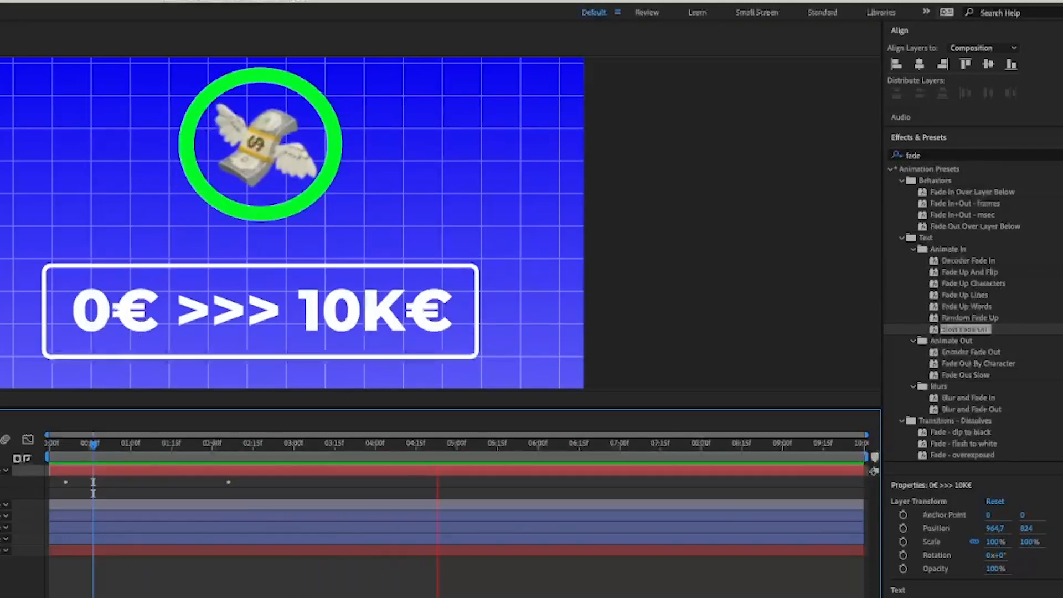
key(space)
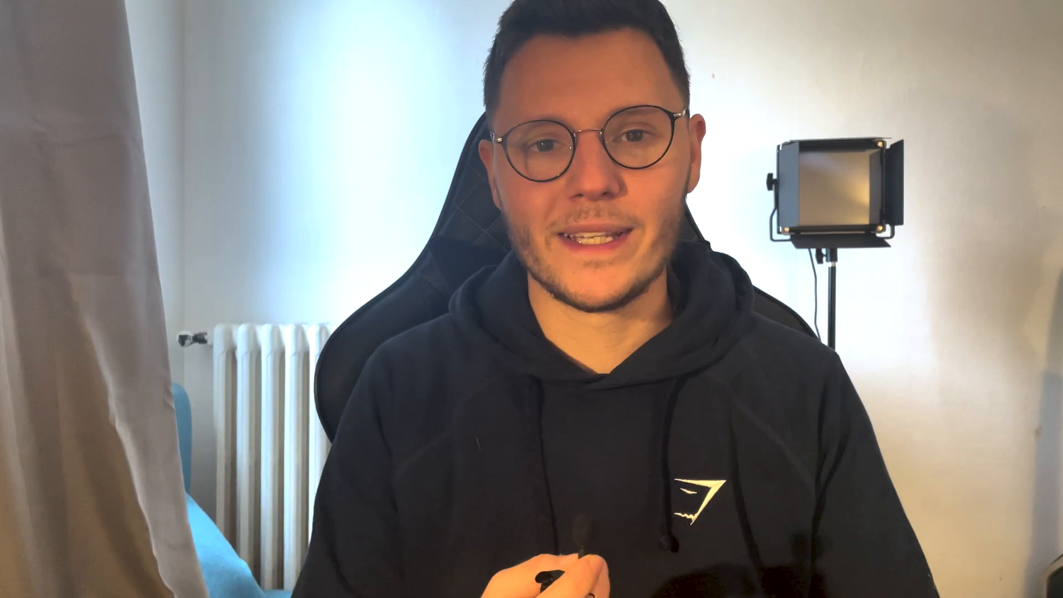